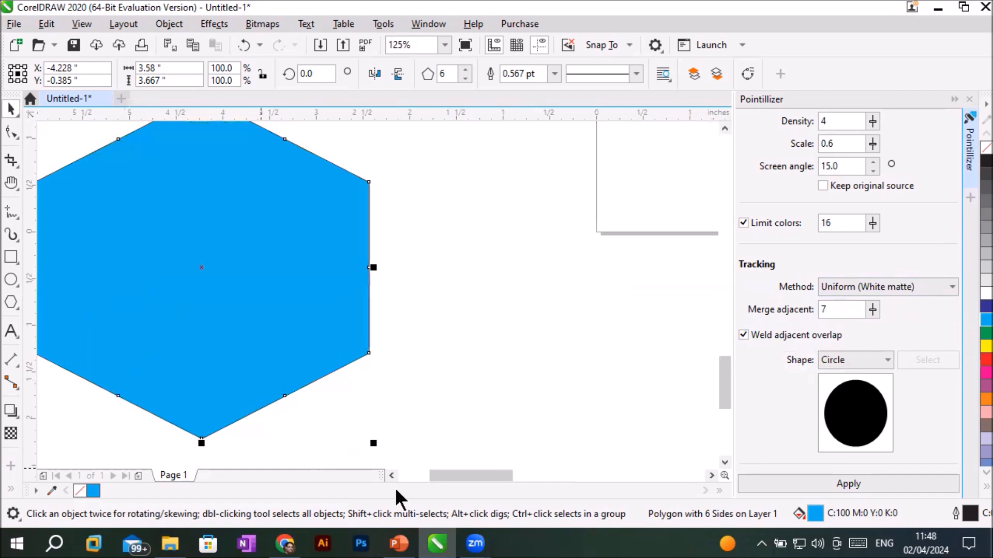
Set the Pointillizer density to 28 and scale to 0.3, and enable keeping the original source
left_click(392, 475)
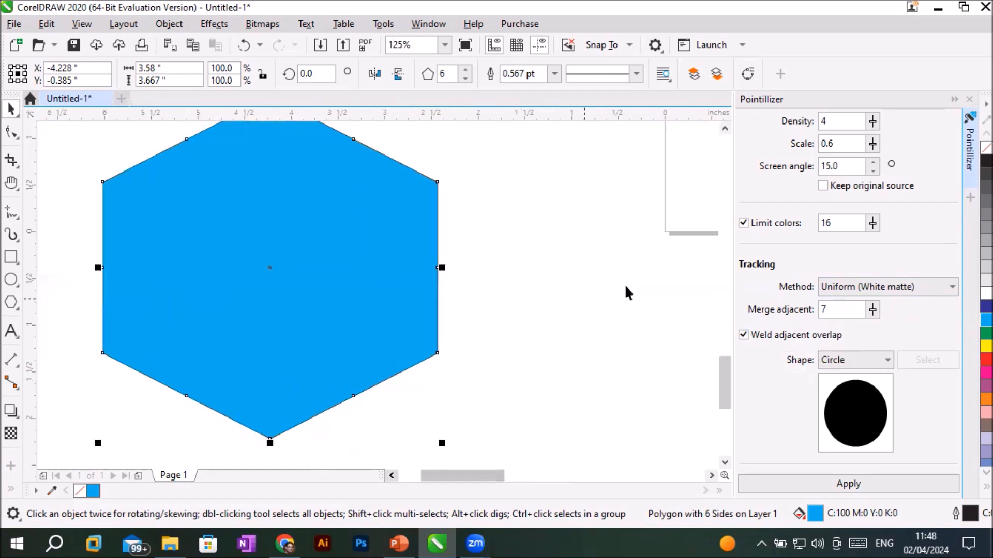
left_click_drag(854, 122, 800, 143)
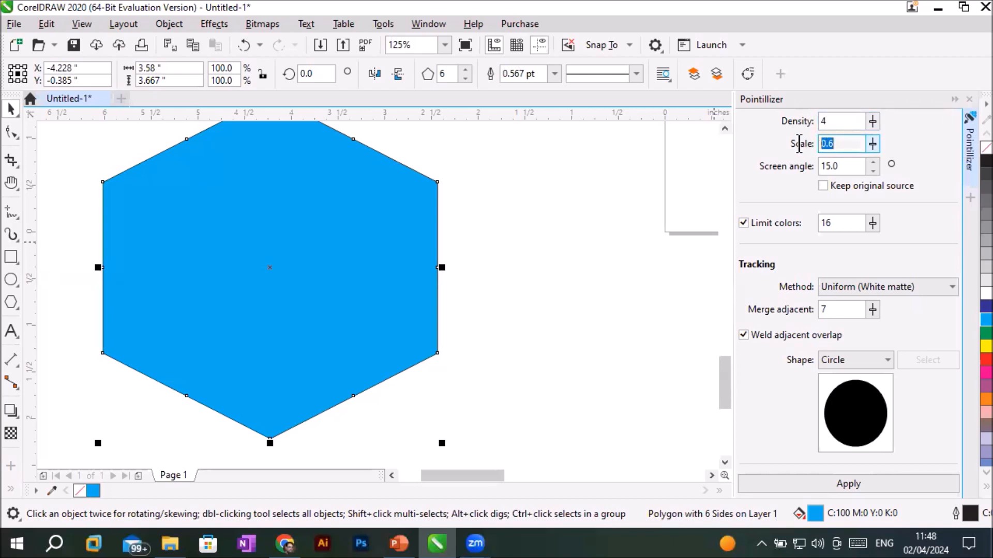
left_click(873, 140)
mouse_move(873, 160)
left_mouse_down()
mouse_move(931, 162)
mouse_move(849, 163)
mouse_move(857, 166)
left_mouse_up()
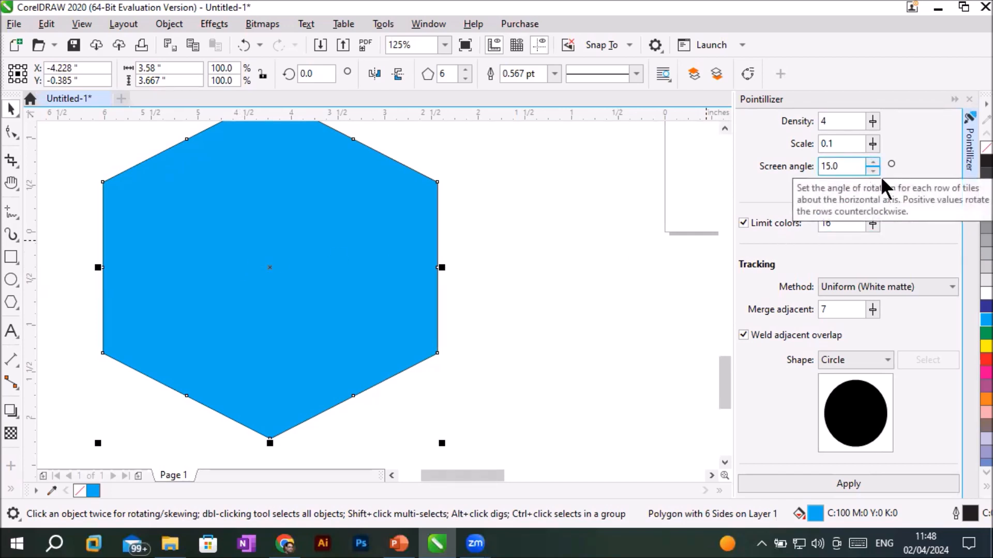
left_click(823, 186)
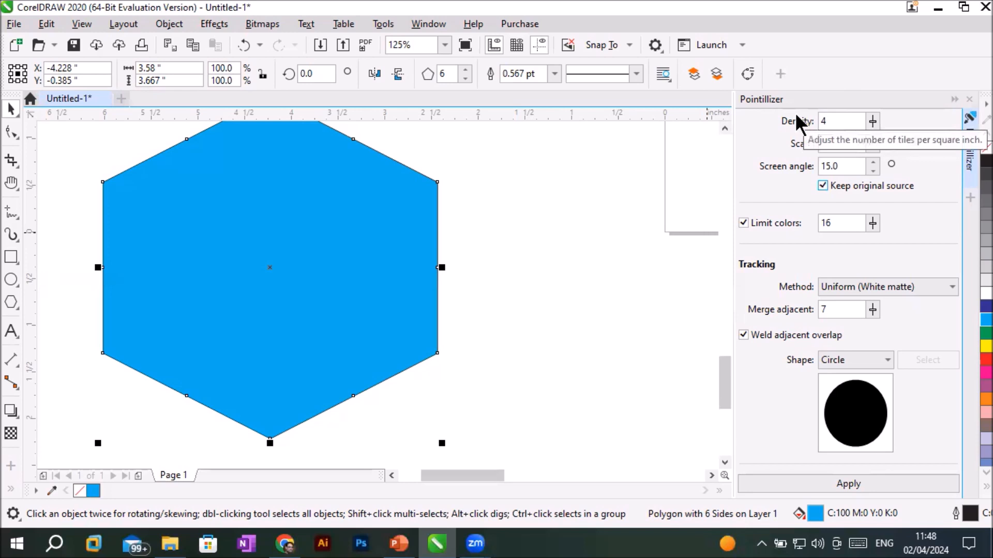
left_click_drag(873, 122, 884, 173)
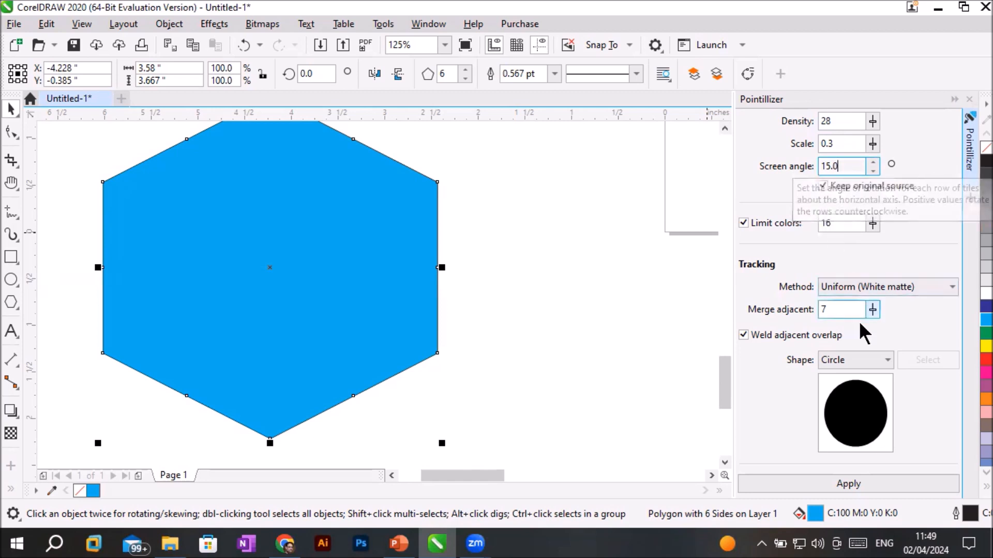
Apply the Pointillizer to the blue hexagon using the Uniform (White matte) method, merge adjacent 10 and Circle tiles
left_click(889, 286)
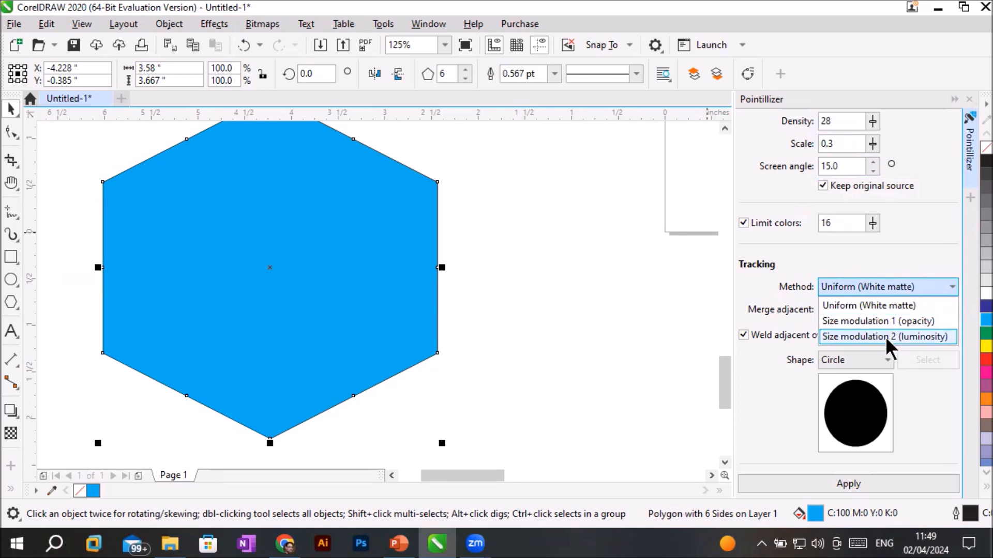
left_click(883, 306)
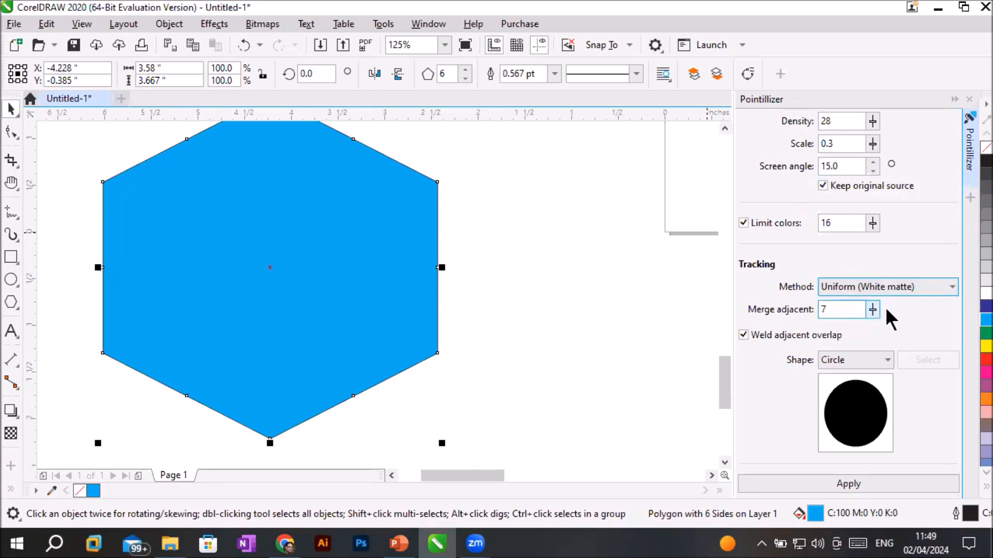
left_click(874, 310)
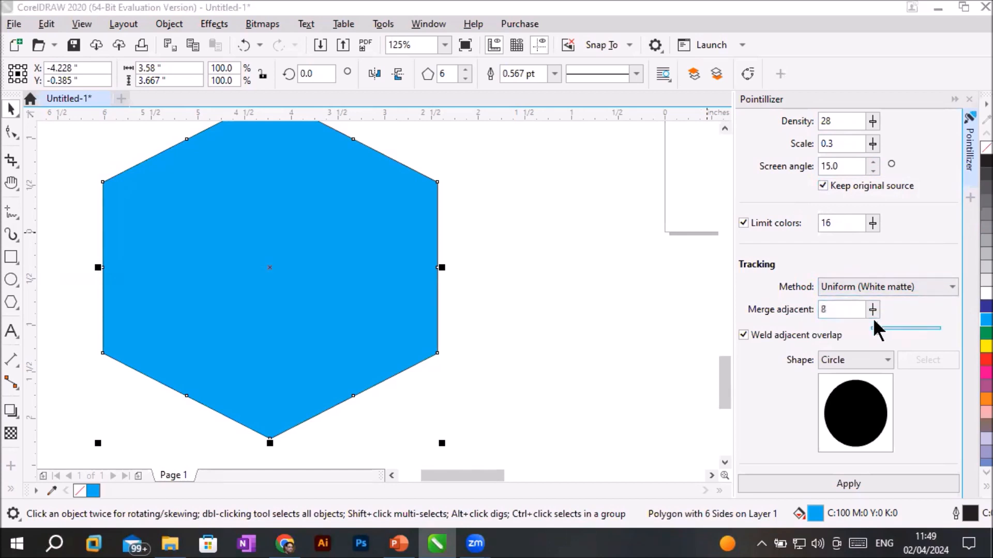
mouse_move(873, 326)
left_mouse_down()
mouse_move(863, 331)
mouse_move(972, 352)
mouse_move(904, 333)
mouse_move(879, 344)
left_mouse_up()
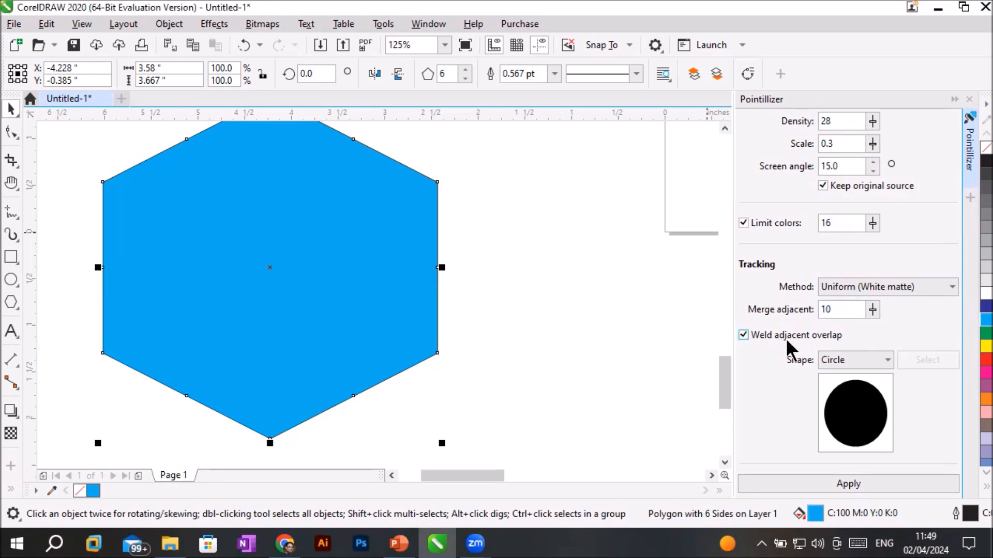
left_click(885, 357)
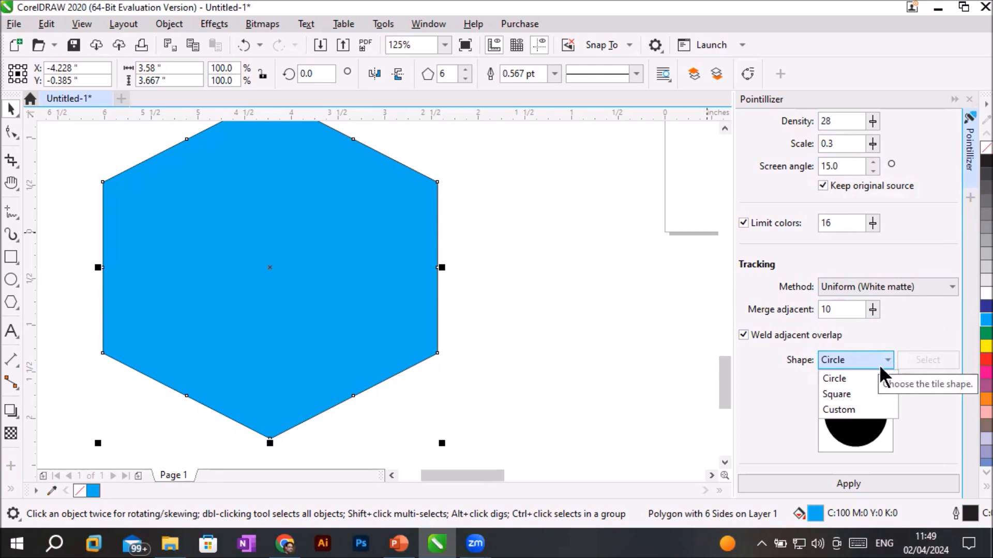
left_click(856, 383)
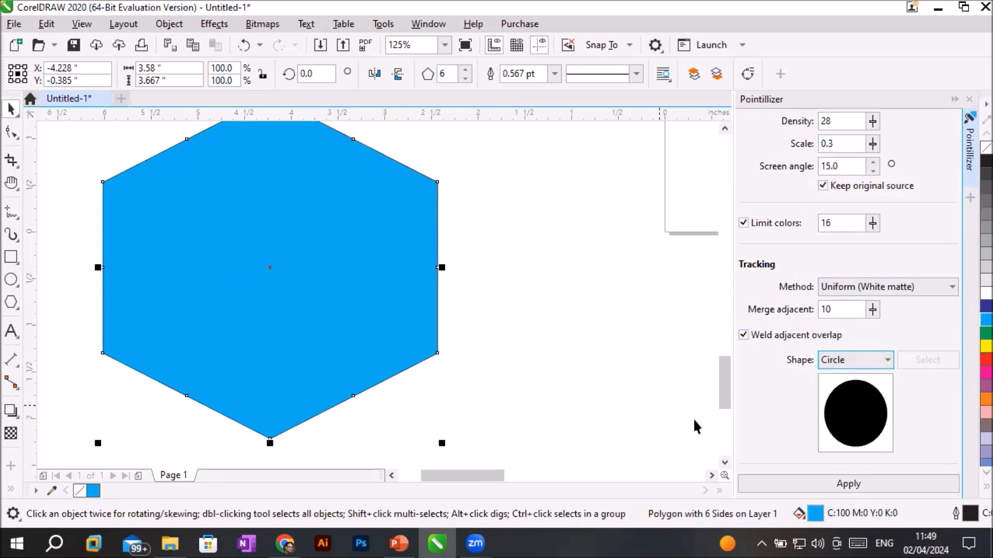
left_click(808, 479)
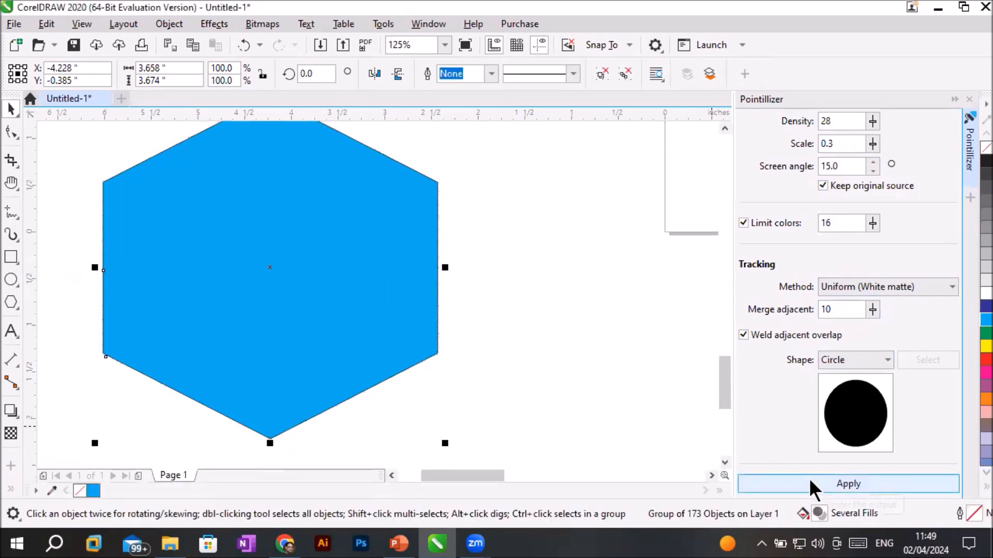
Examine the pointillized hexagon's edges and surface up close and at reduced size
scroll(156, 262, "up", 1)
scroll(69, 317, "up", 1)
scroll(69, 325, "down", 1)
scroll(707, 246, "up", 1)
scroll(712, 245, "down", 1)
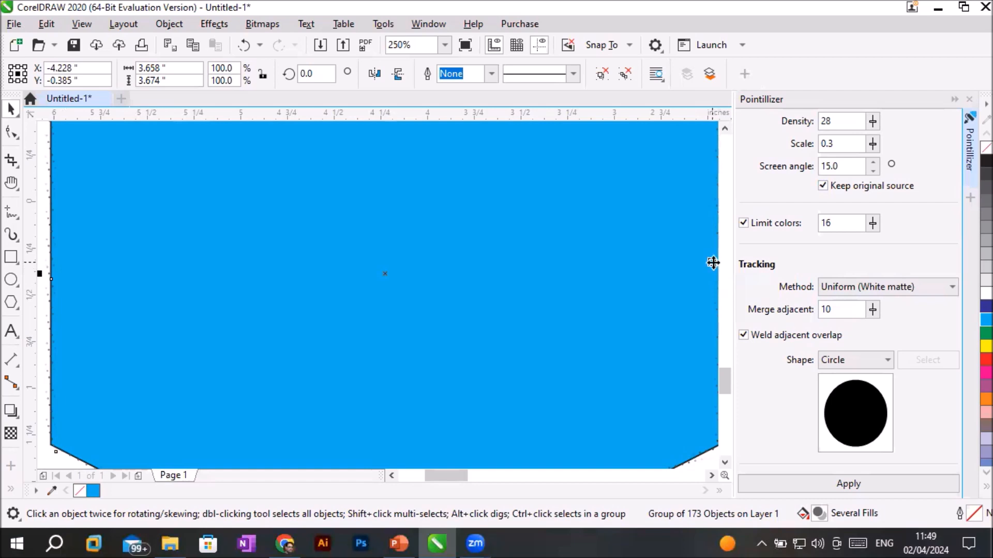
scroll(712, 263, "down", 1)
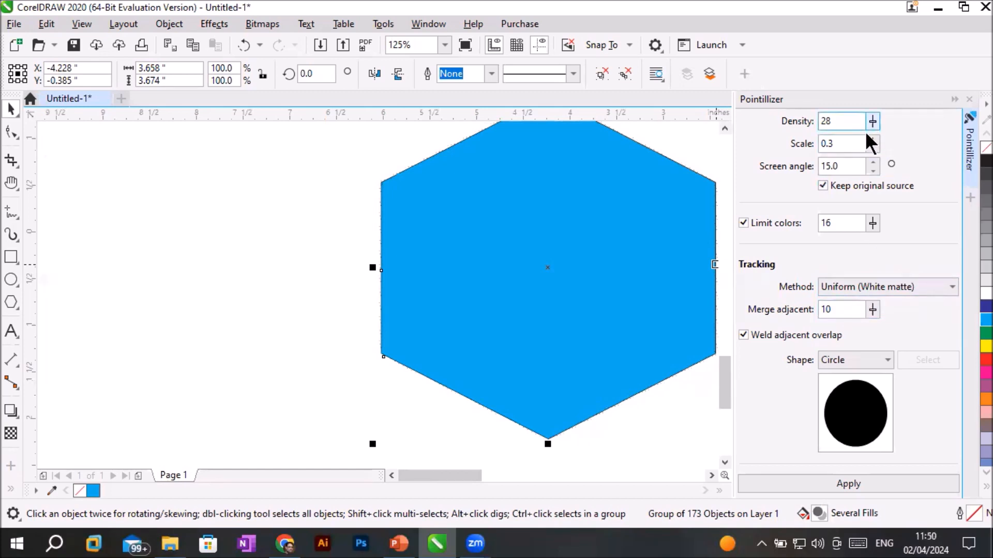
scroll(595, 262, "down", 1)
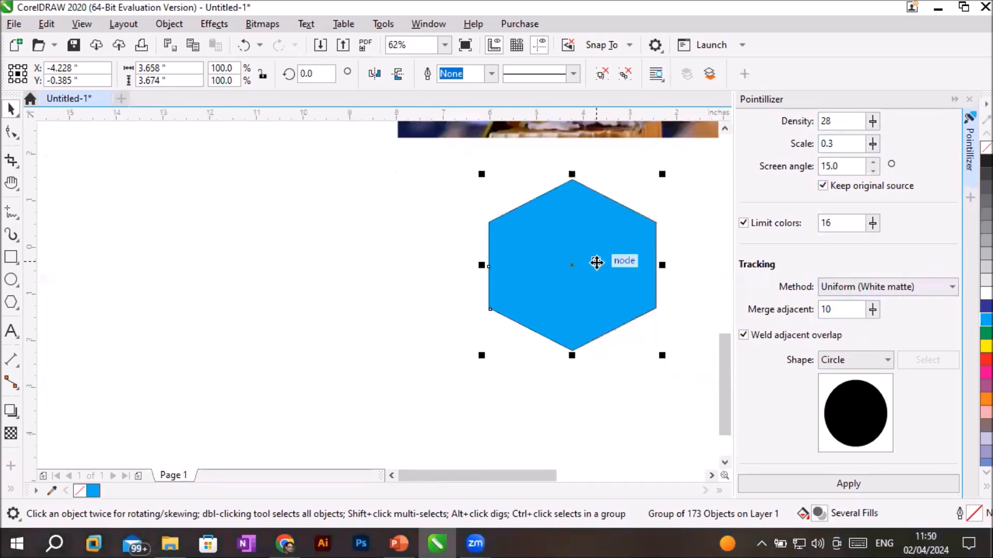
scroll(597, 263, "down", 1)
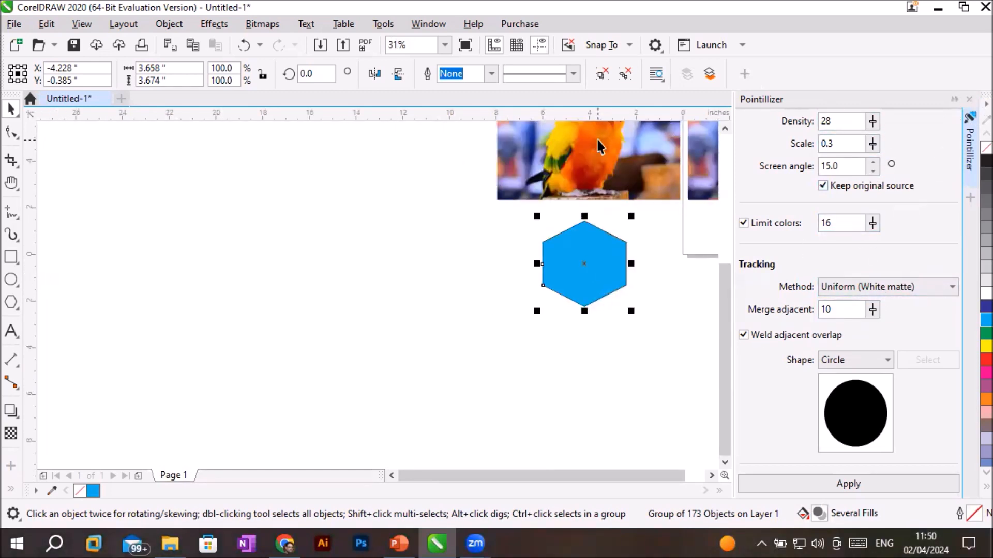
Reapply the Pointillizer with the same settings to the pointillized hexagon group
key("h")
left_click_drag(542, 260, 325, 423)
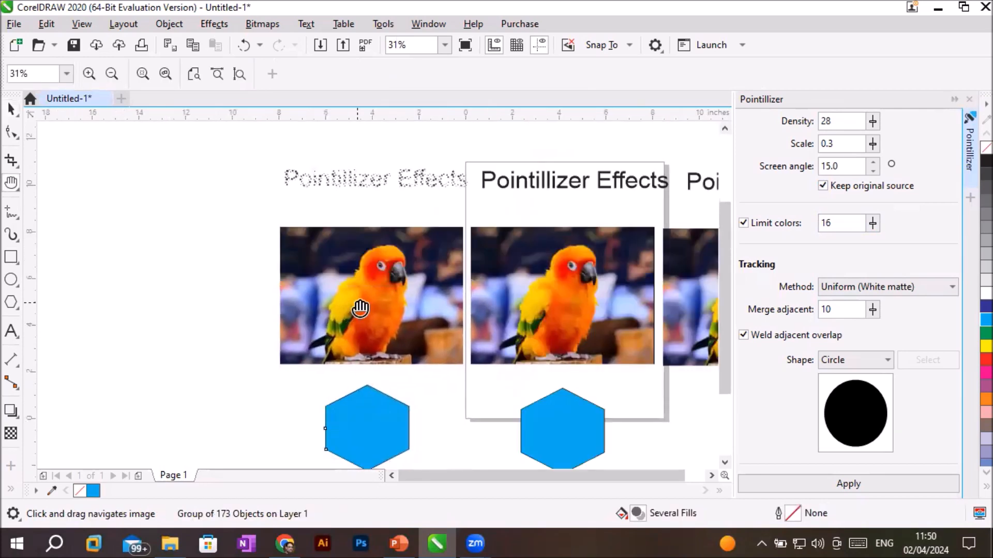
left_click(804, 479)
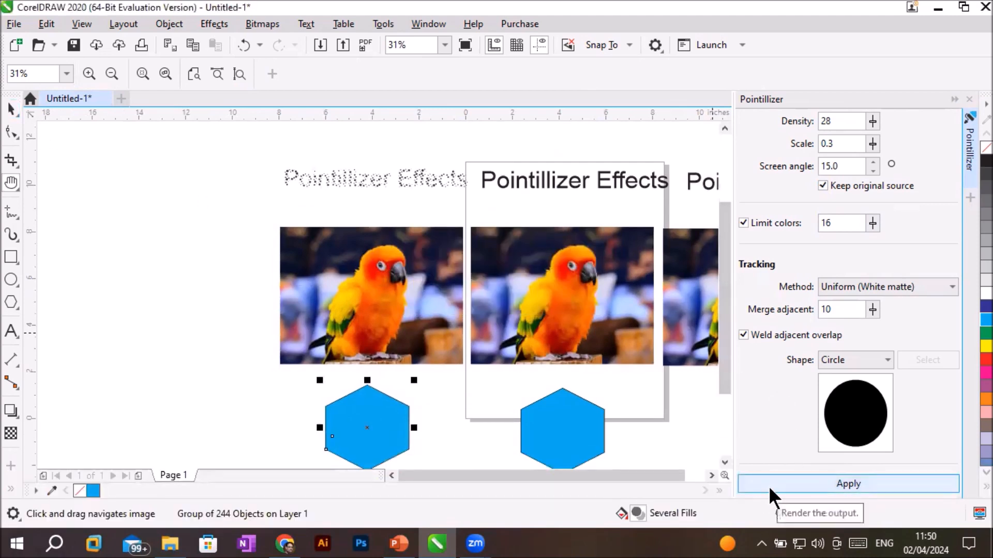
Apply the Pointillizer to the parrot photo outside the page with scale 0.25 and the Size modulation 1 (opacity) method
left_click(11, 109)
left_click(405, 295)
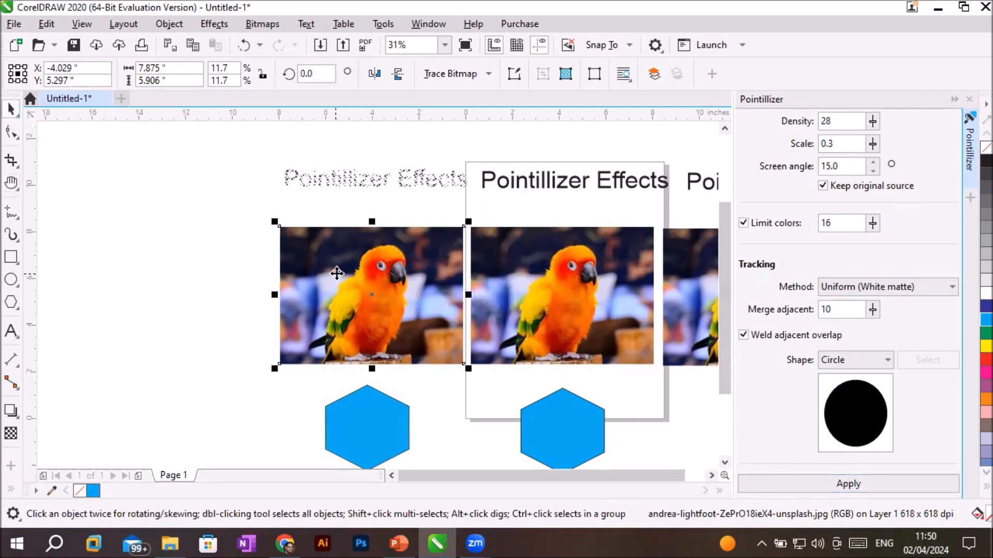
left_click_drag(871, 142, 873, 157)
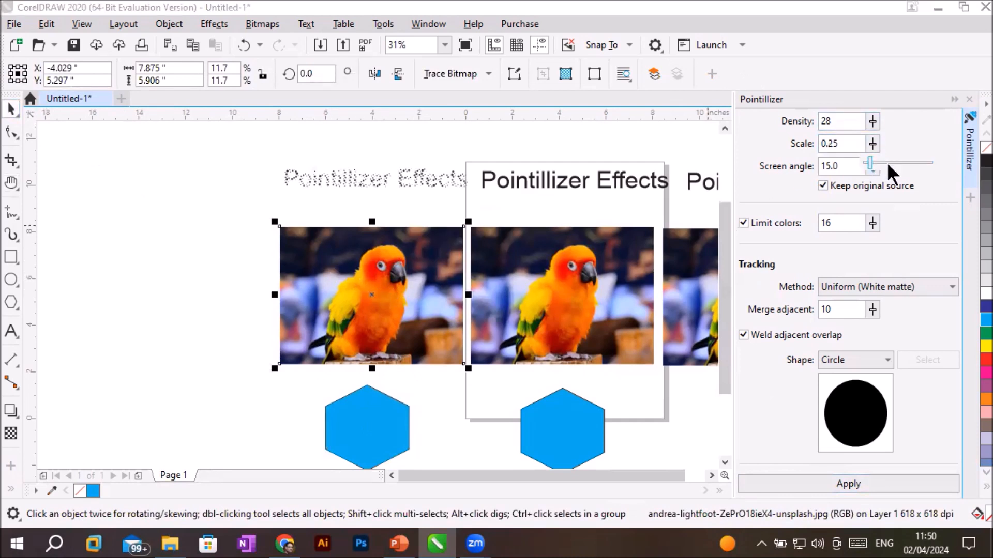
left_click(886, 162)
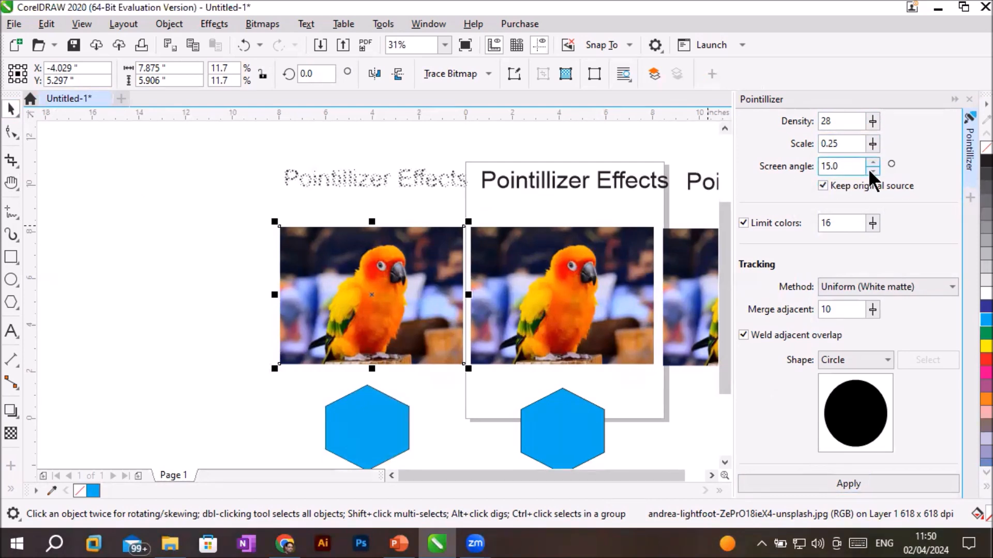
left_click(880, 289)
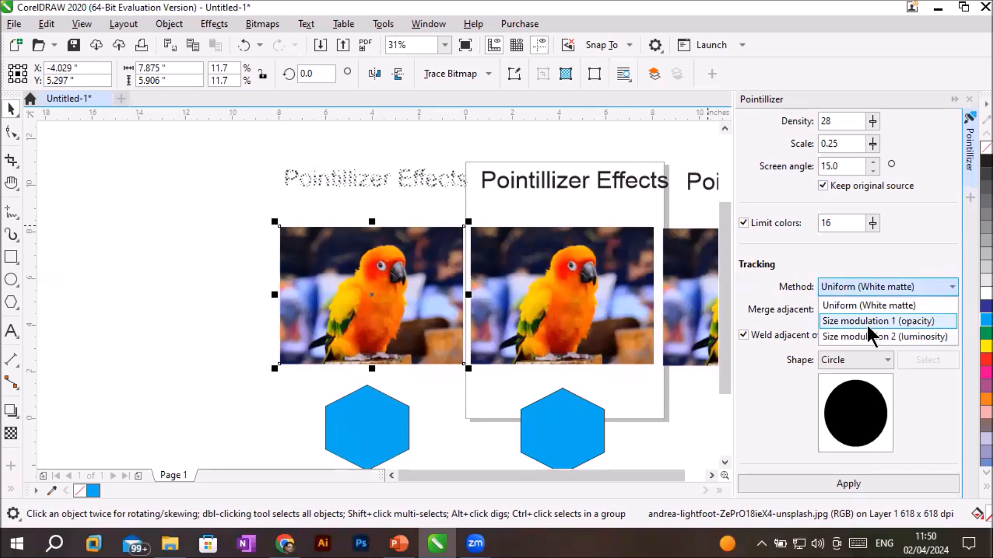
left_click(868, 325)
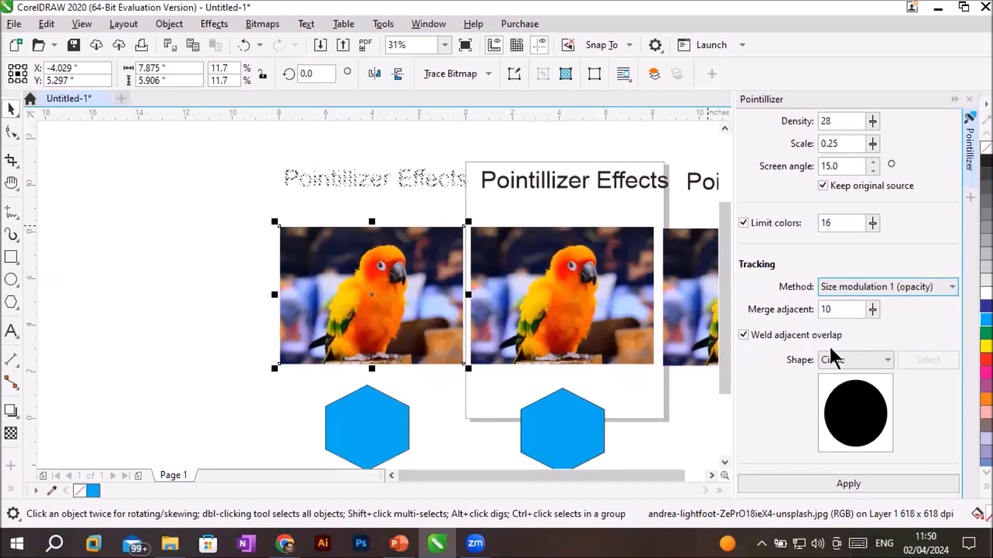
left_click(842, 485)
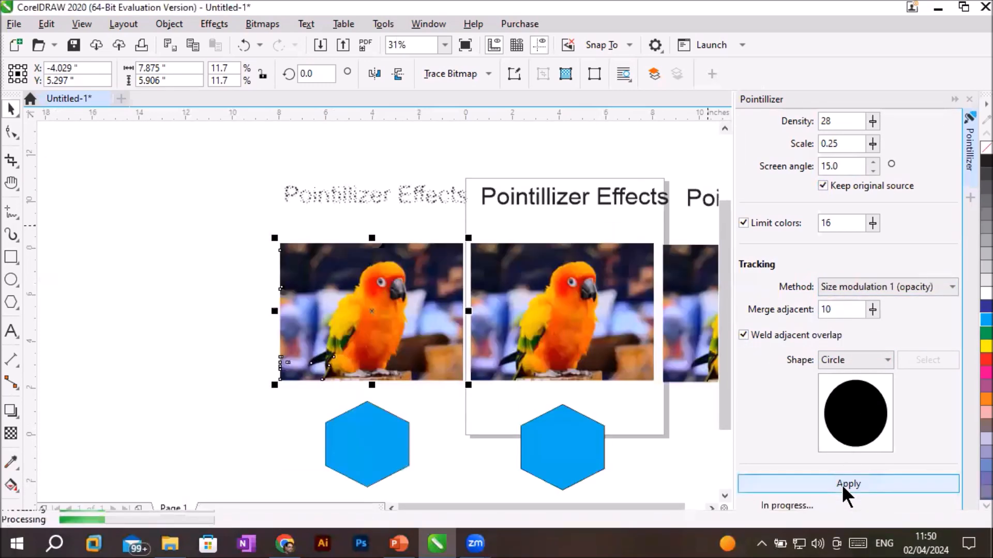
Check the dots on the parrot photo, and reapply the Pointillizer to the dot group with Square tiles
scroll(366, 347, "up", 2)
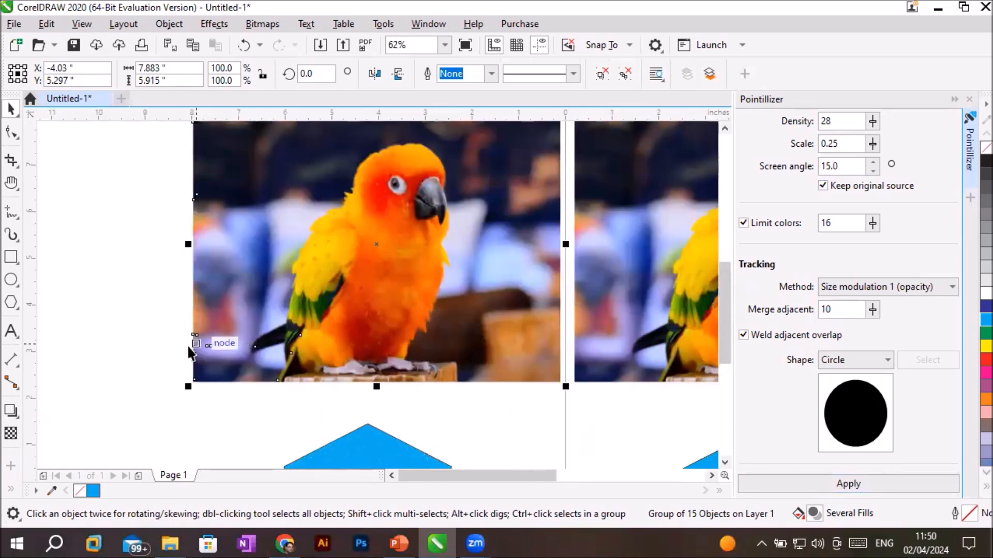
scroll(189, 346, "up", 2)
scroll(322, 254, "up", 2)
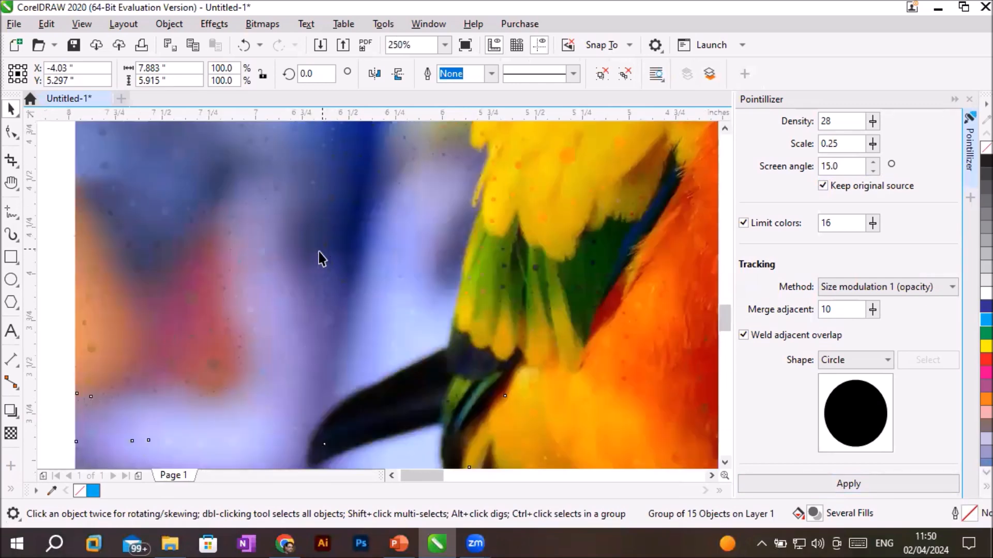
scroll(322, 254, "up", 2)
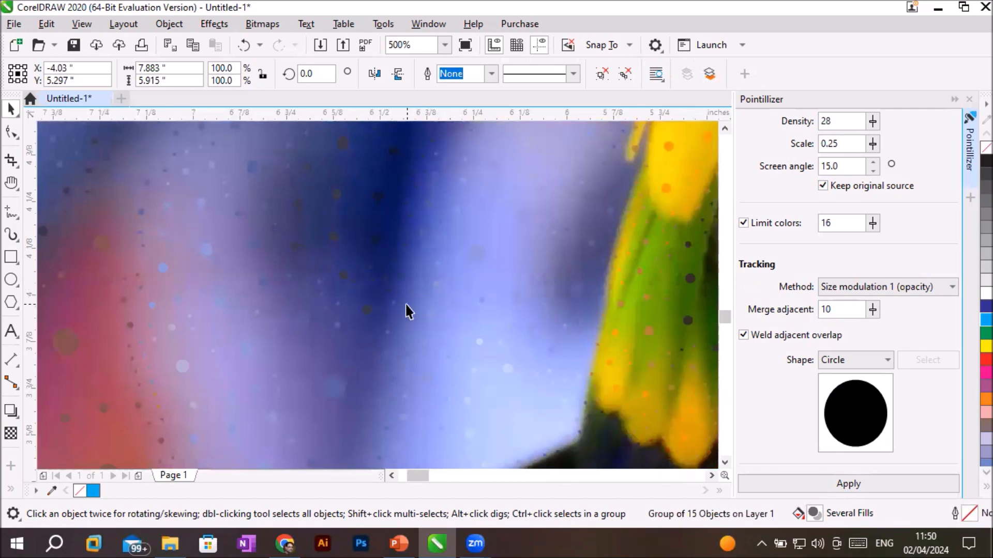
left_click(843, 362)
left_click(836, 395)
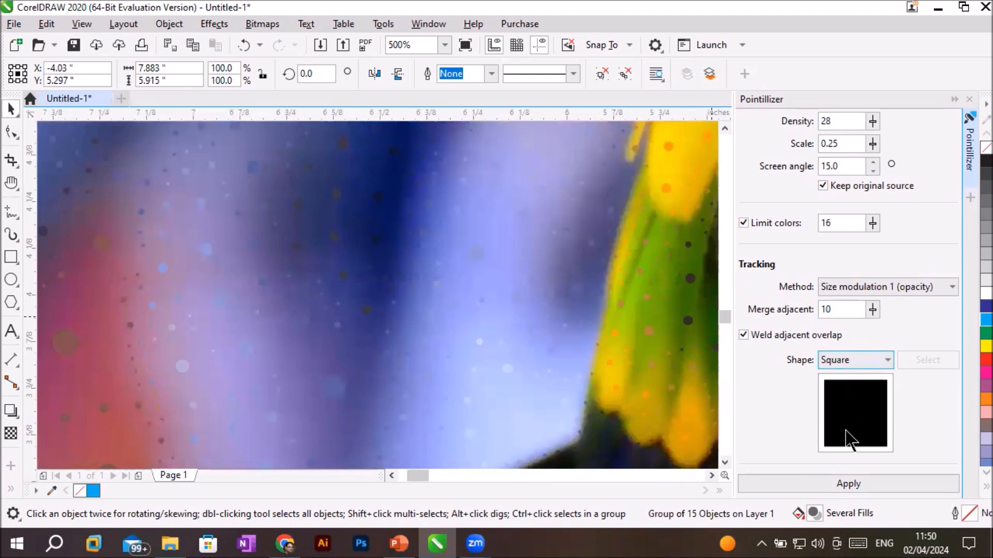
left_click(830, 483)
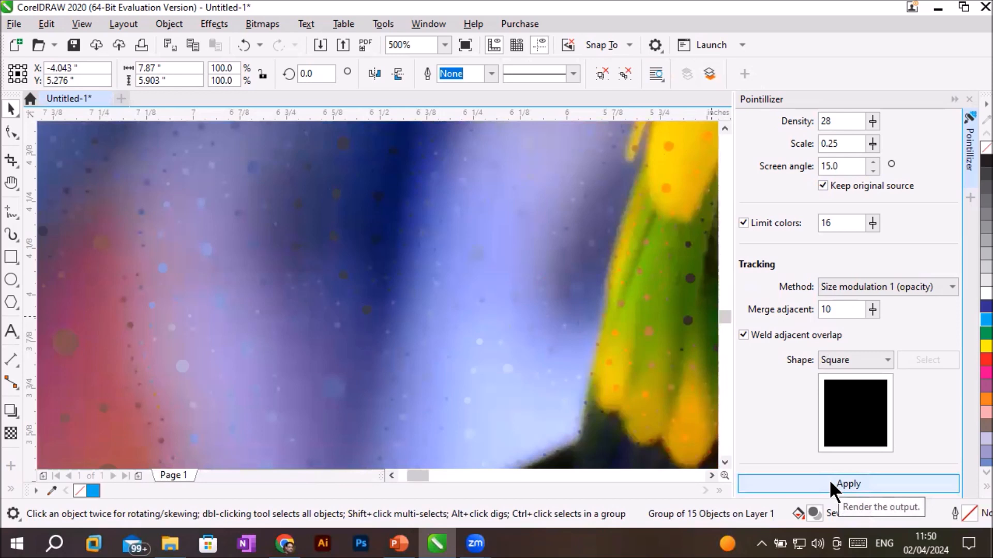
Try to pick a custom tile shape for the Pointillizer
left_click(865, 365)
left_click(848, 408)
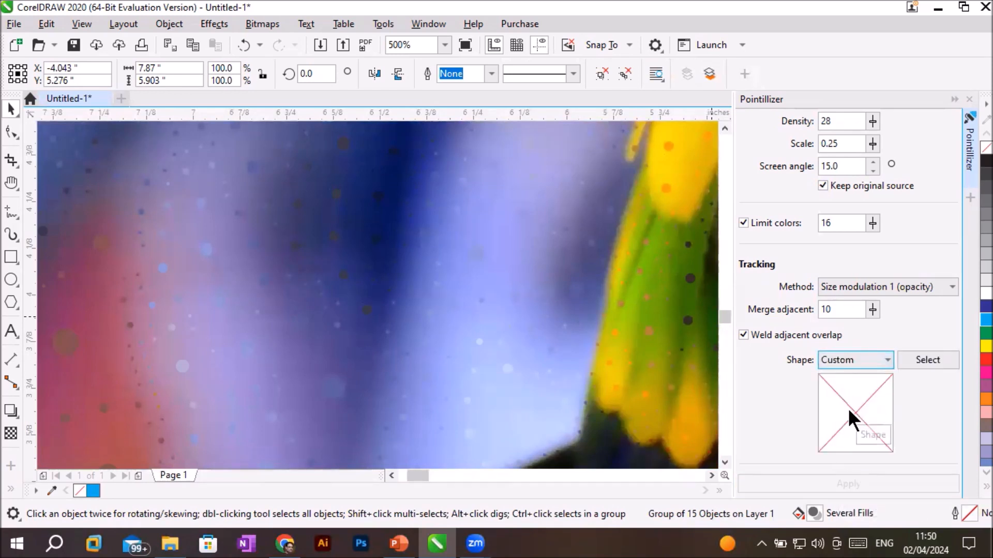
left_click(935, 359)
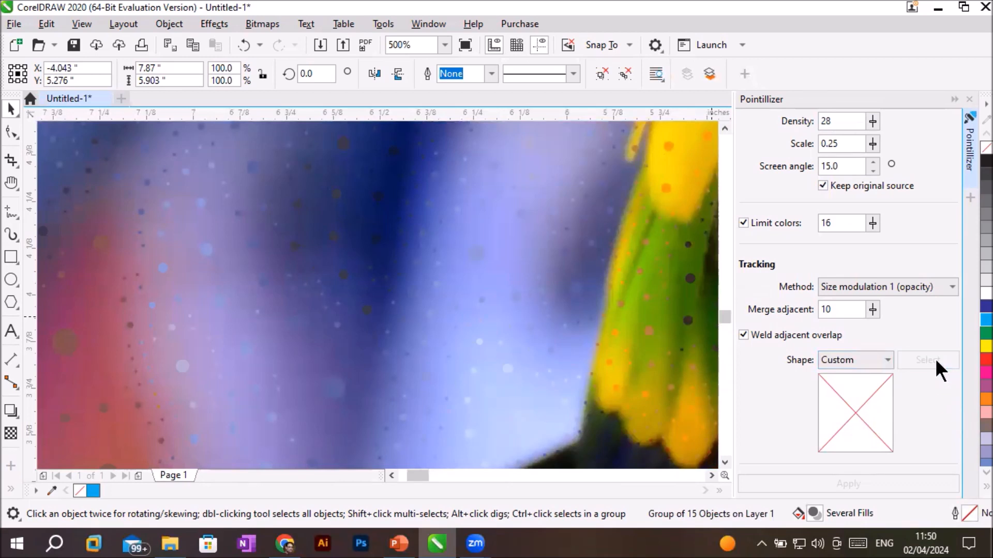
scroll(675, 332, "down", 4)
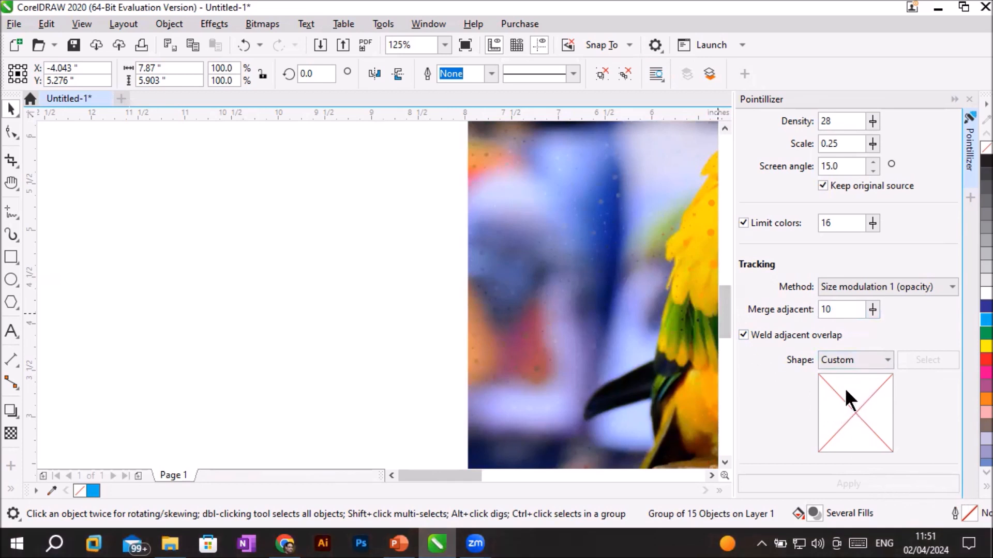
key("h")
left_click_drag(539, 337, 275, 342)
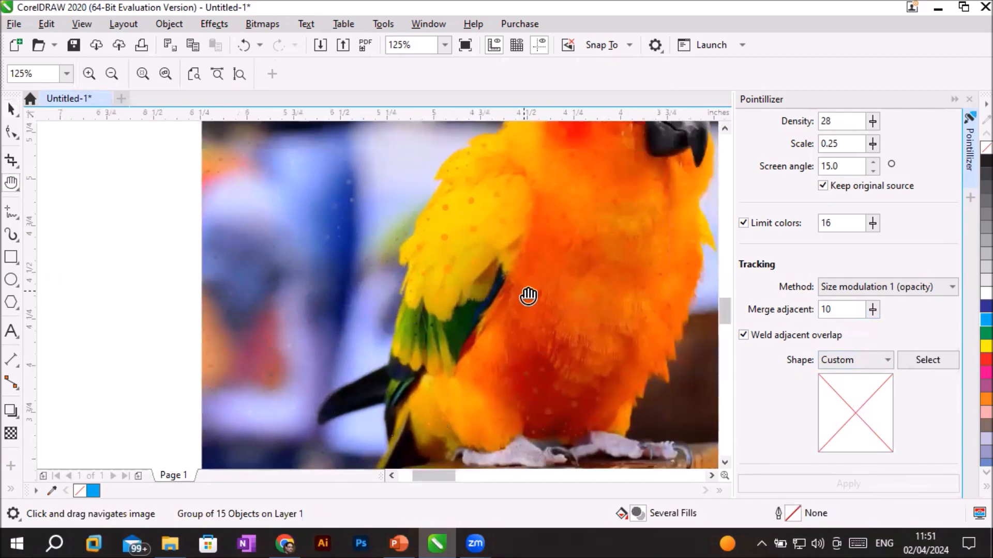
scroll(527, 296, "up", 2)
scroll(507, 296, "down", 2)
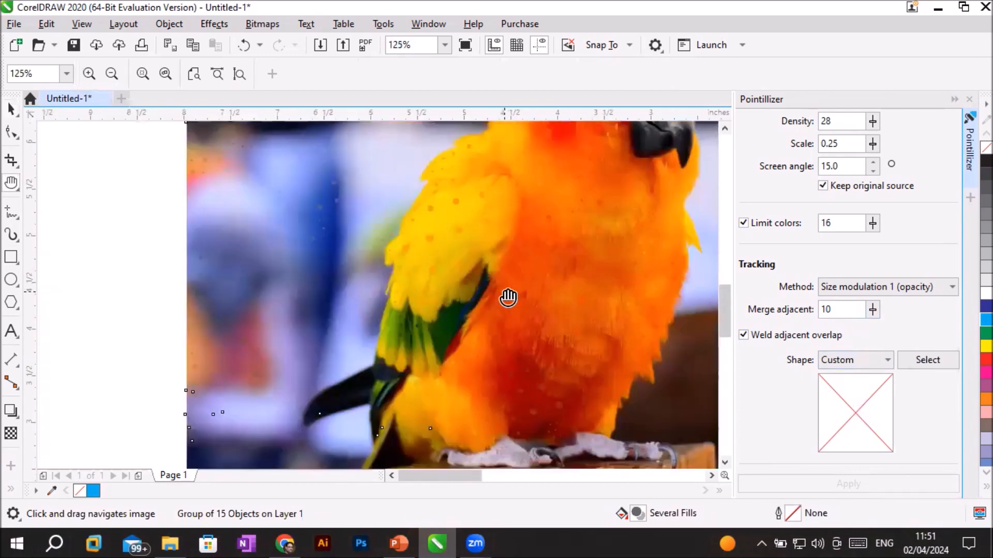
Apply the Pointillizer to the parrot's dot group with density 230 and Circle tiles
left_click(872, 121)
left_click_drag(869, 136, 897, 138)
left_click(888, 360)
left_click(836, 377)
left_click(873, 120)
left_click(849, 484)
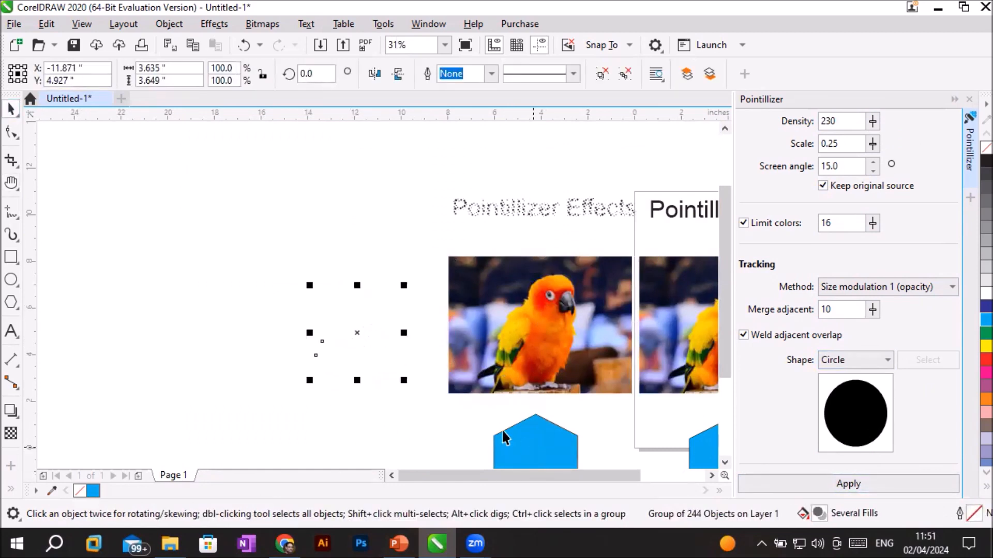
Inspect the circular dots of the selected group up close and reapply the Pointillizer to the group
scroll(343, 332, "up", 2)
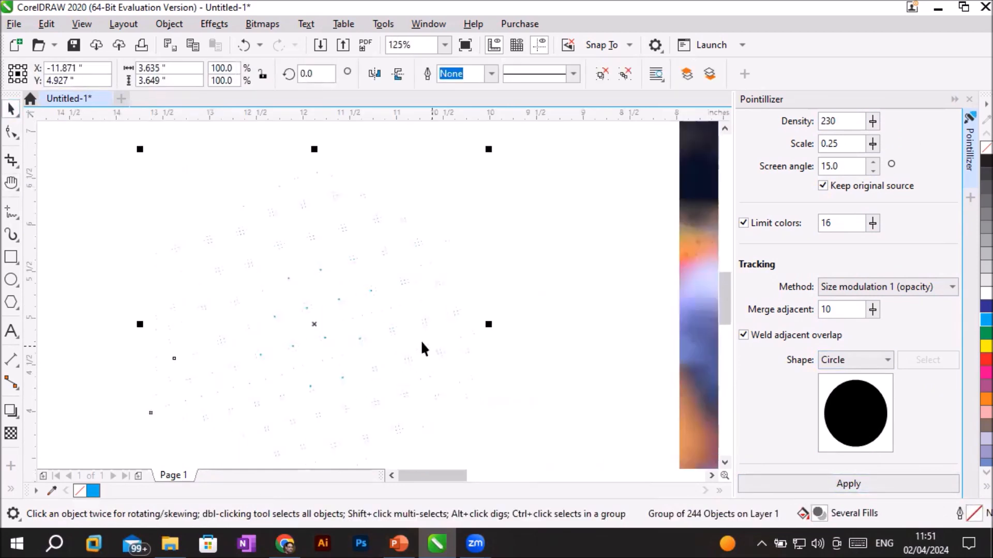
scroll(378, 323, "up", 1)
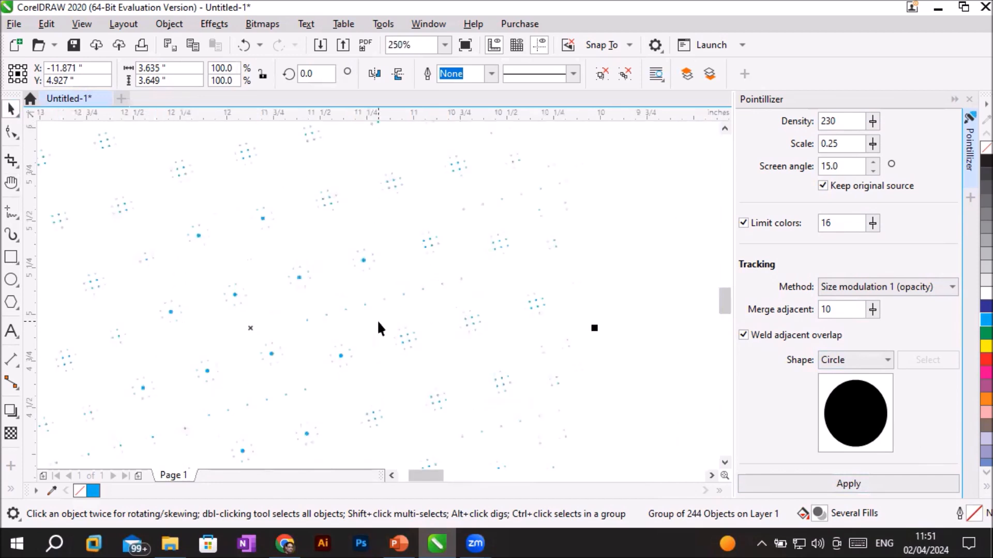
scroll(377, 319, "up", 1)
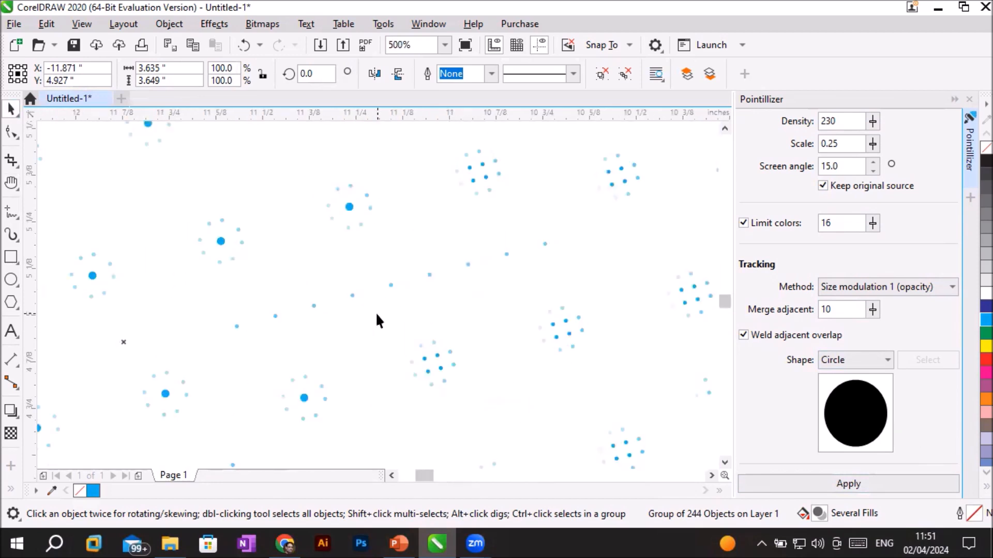
scroll(377, 318, "up", 1)
scroll(448, 365, "down", 4)
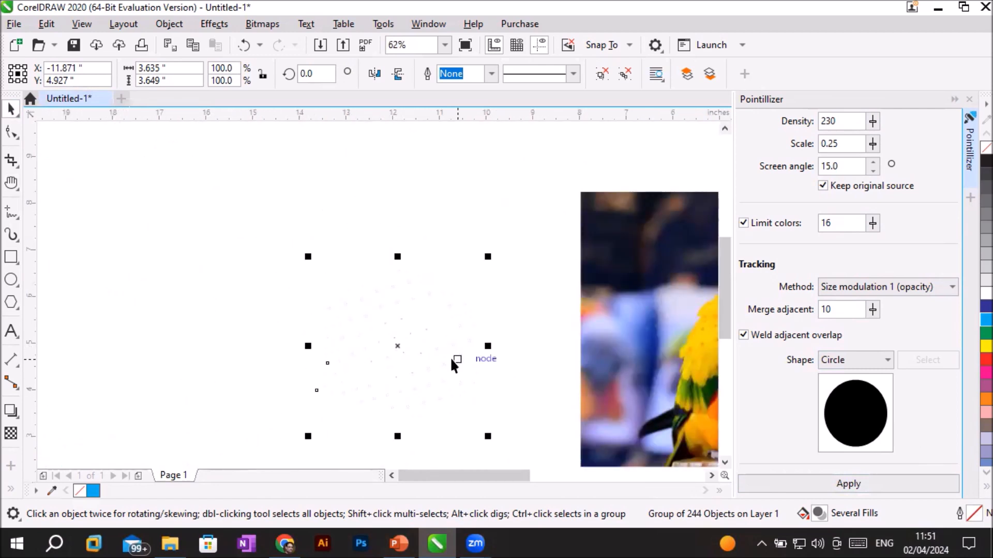
left_click(836, 486)
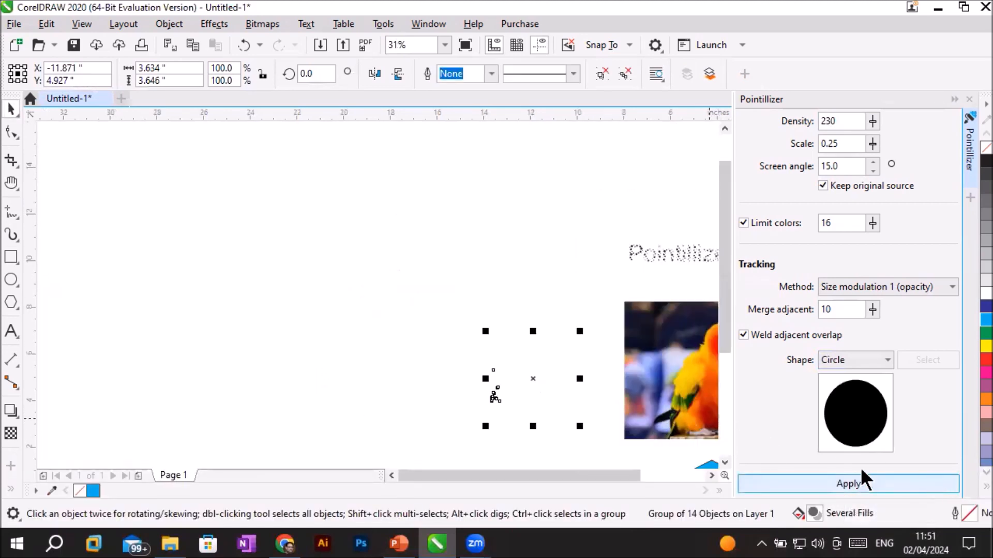
Apply the Pointillizer with density 230 to the blue hexagon, and move the dotted result and the source hexagon into the empty area outside the page
left_click(866, 480)
left_click_drag(711, 467, 379, 275)
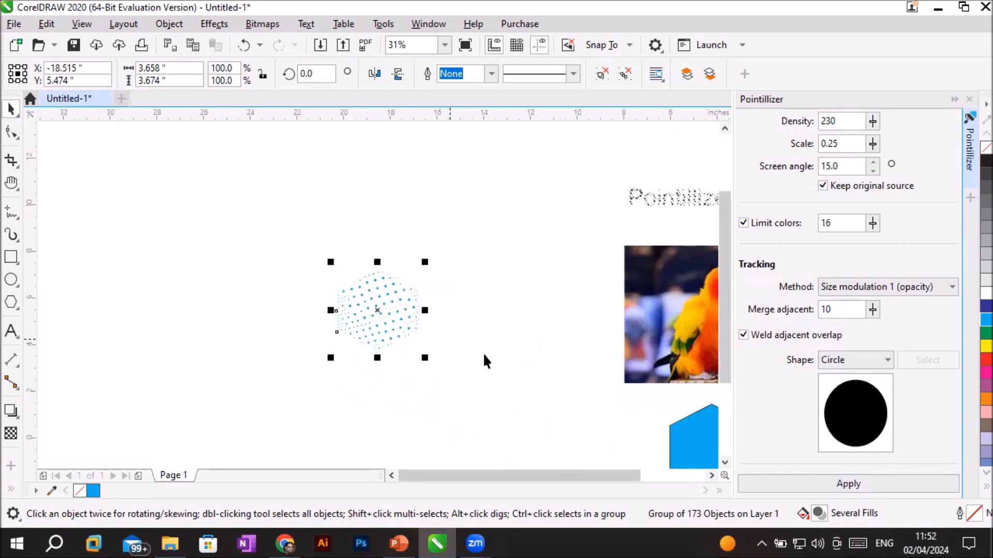
left_click_drag(688, 448, 408, 394)
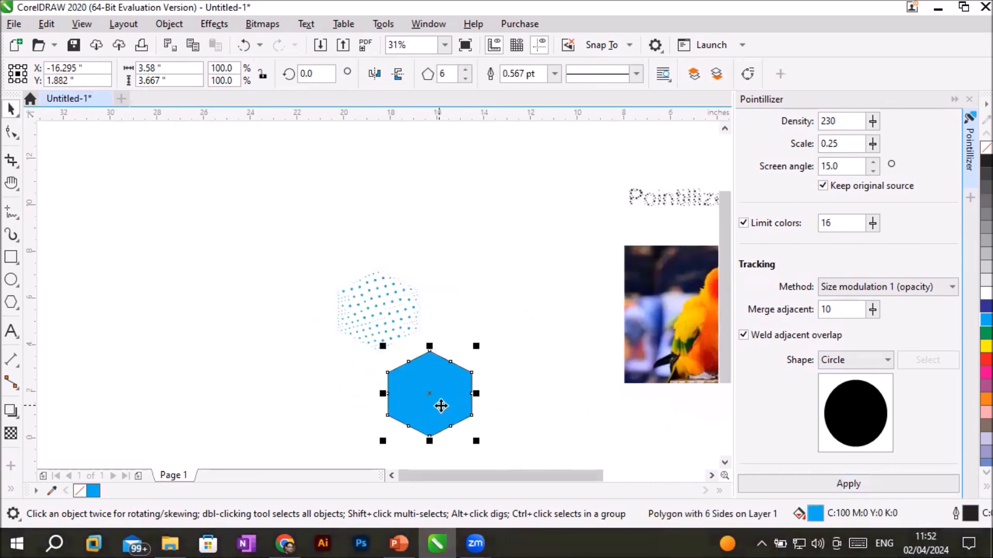
left_click(540, 313)
left_click_drag(541, 314, 386, 311)
left_click(437, 388)
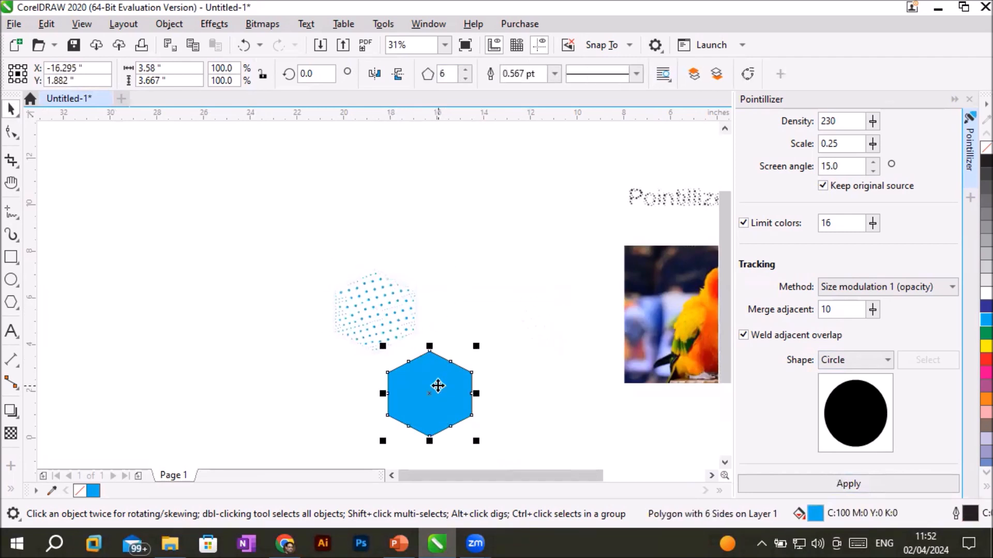
Set the Pointillizer density to 300 and the scale to 1.5 for the solid blue hexagon
left_click(872, 122)
left_click_drag(874, 135, 889, 139)
left_click(871, 147)
left_click_drag(870, 150, 907, 165)
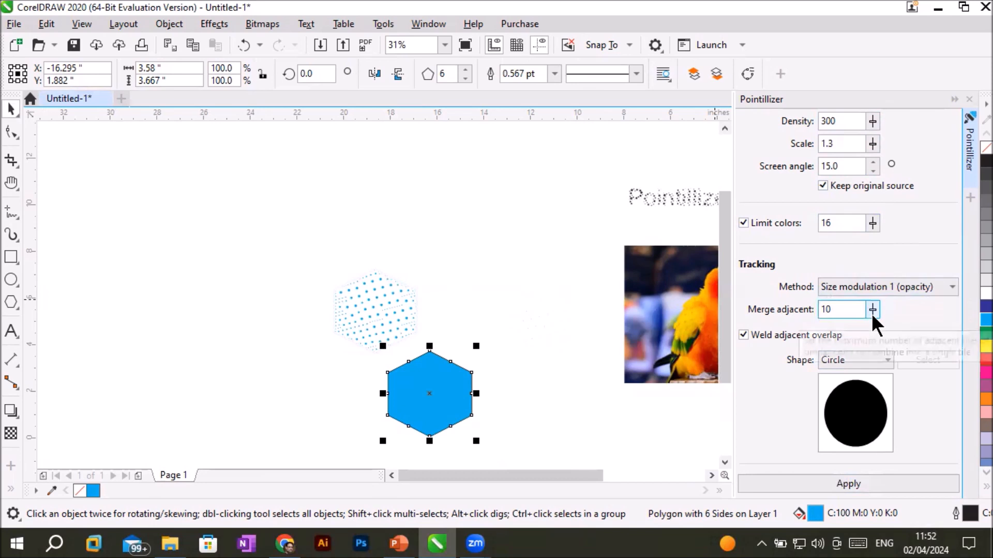
scroll(343, 305, "up", 2)
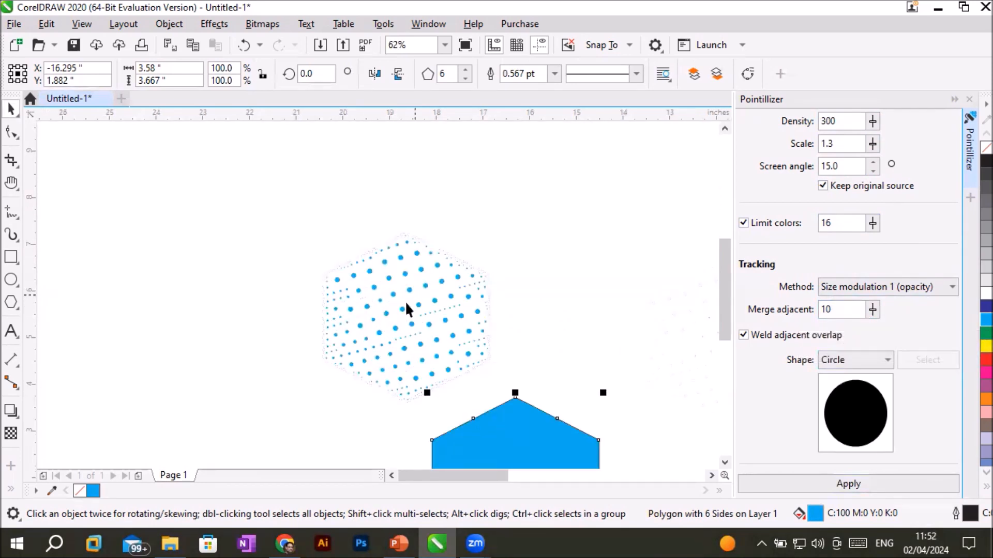
scroll(429, 295, "down", 2)
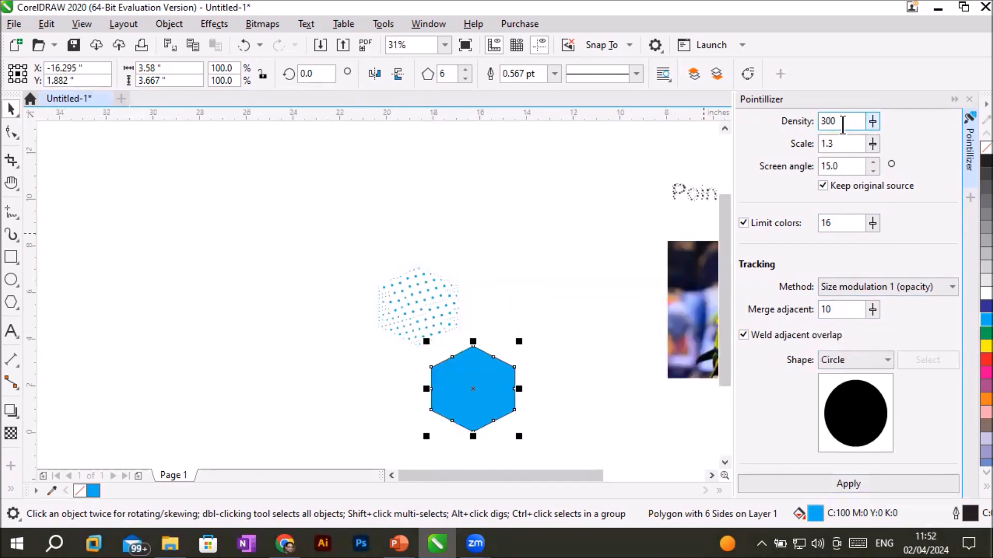
left_click(872, 142)
left_click(872, 144)
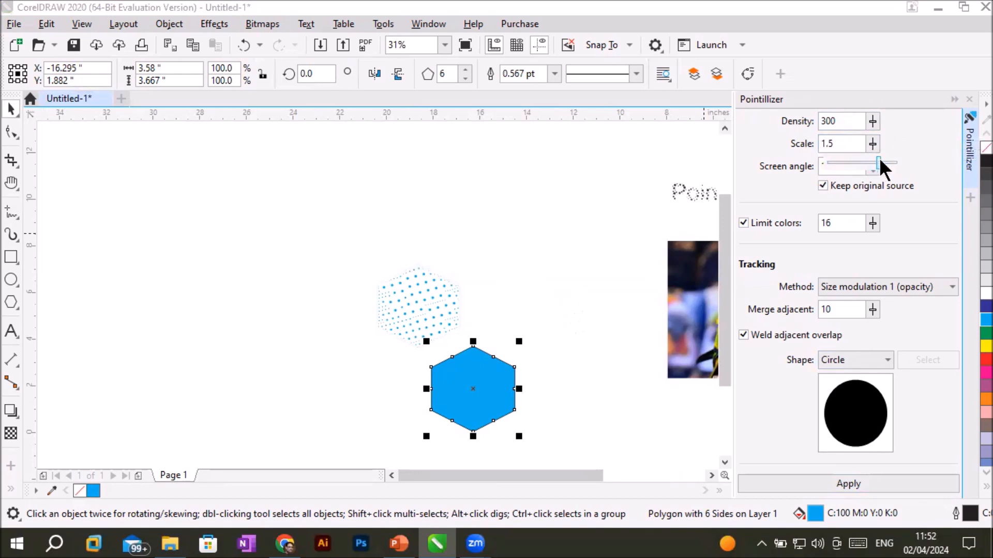
Set the screen angle to 45 degrees and Merge adjacent to 1, and apply the Pointillizer to the hexagon
left_click(872, 160)
left_click(873, 160)
left_click(874, 161)
left_click(874, 160)
left_click(874, 160)
left_click(874, 160)
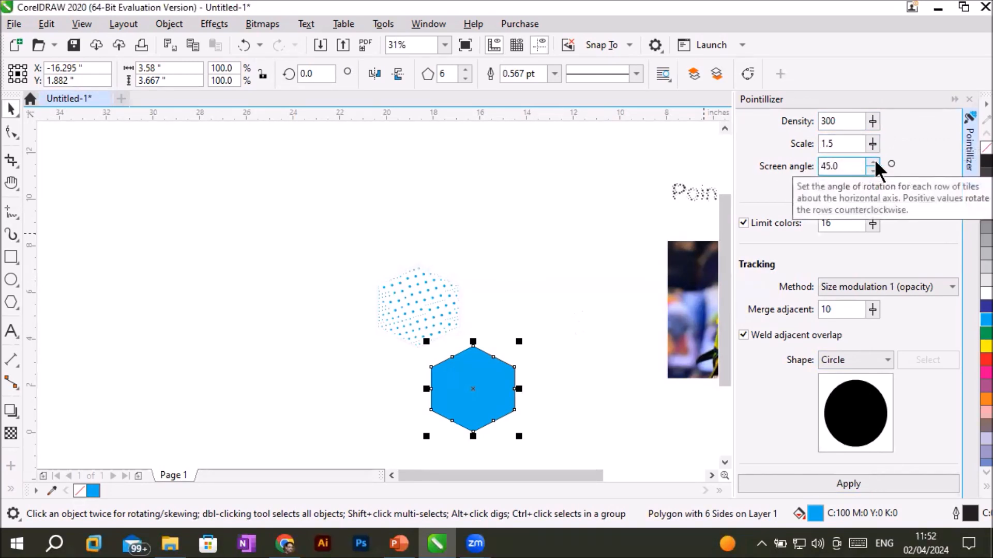
left_click(873, 310)
left_click_drag(876, 328, 866, 334)
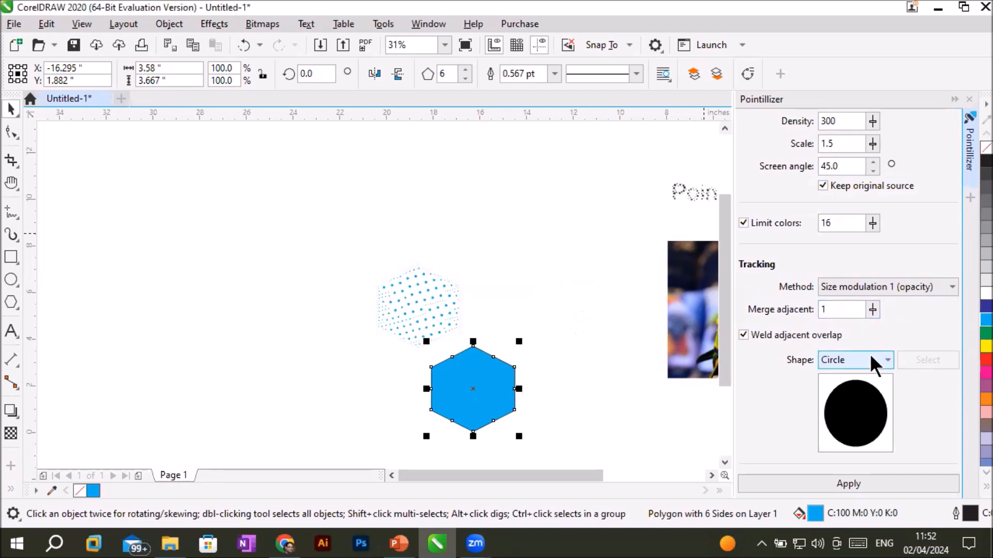
left_click(860, 485)
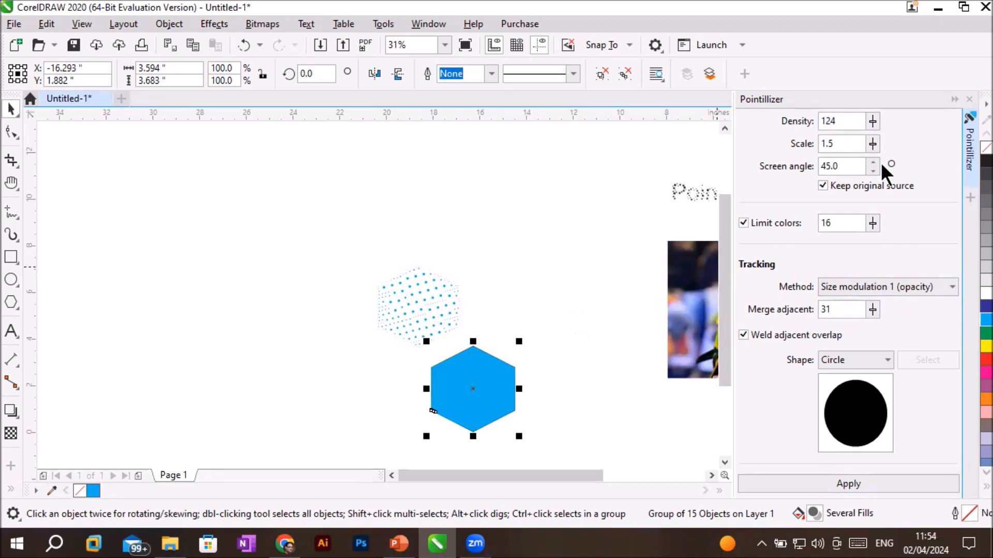
Move the pointillized hexagon away from its source and check its outline up close
left_click_drag(490, 395, 342, 412)
scroll(321, 390, "up", 4)
scroll(208, 269, "down", 1)
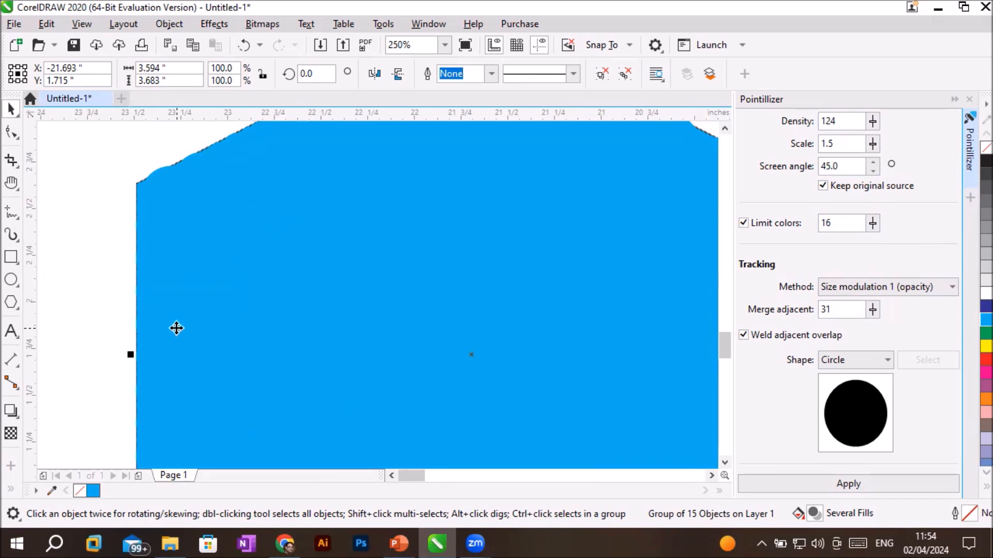
scroll(629, 294, "down", 1)
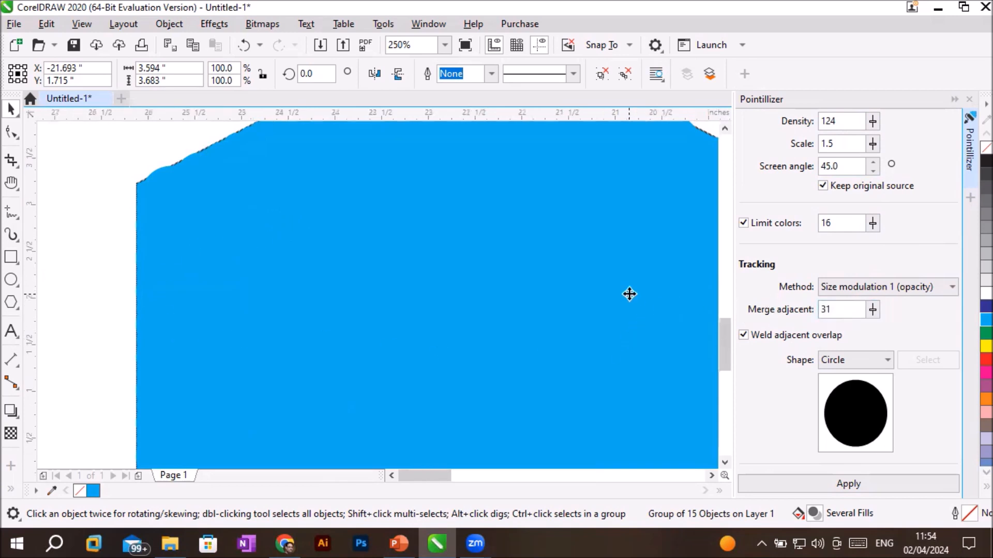
scroll(630, 293, "down", 3)
Move the source hexagon further outside the page, apply the Pointillizer with Merge adjacent 14, and pull the result aside for inspection
left_click(629, 291, "ctrl")
left_click_drag(656, 293, 410, 300)
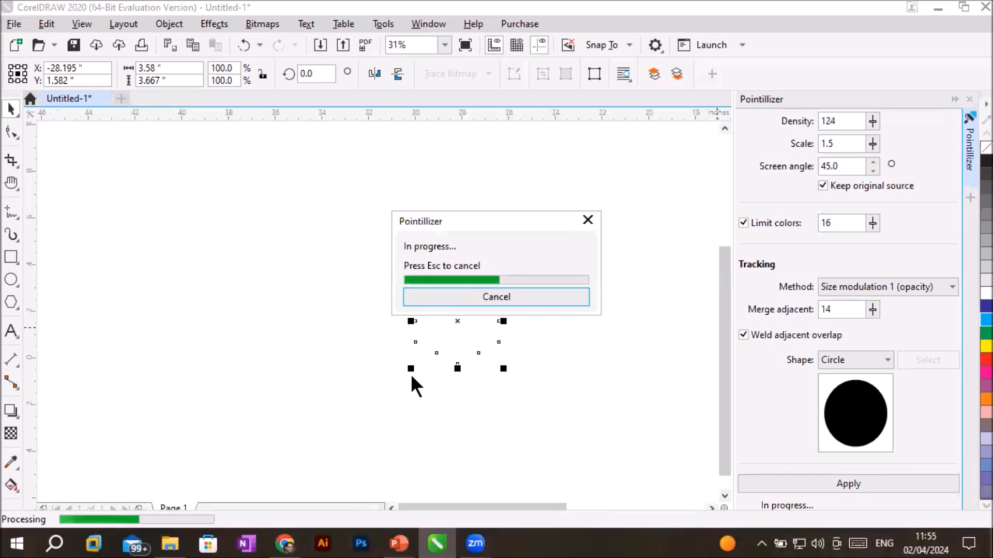
left_click_drag(468, 305, 368, 311)
scroll(343, 324, "up", 3)
scroll(285, 342, "down", 2)
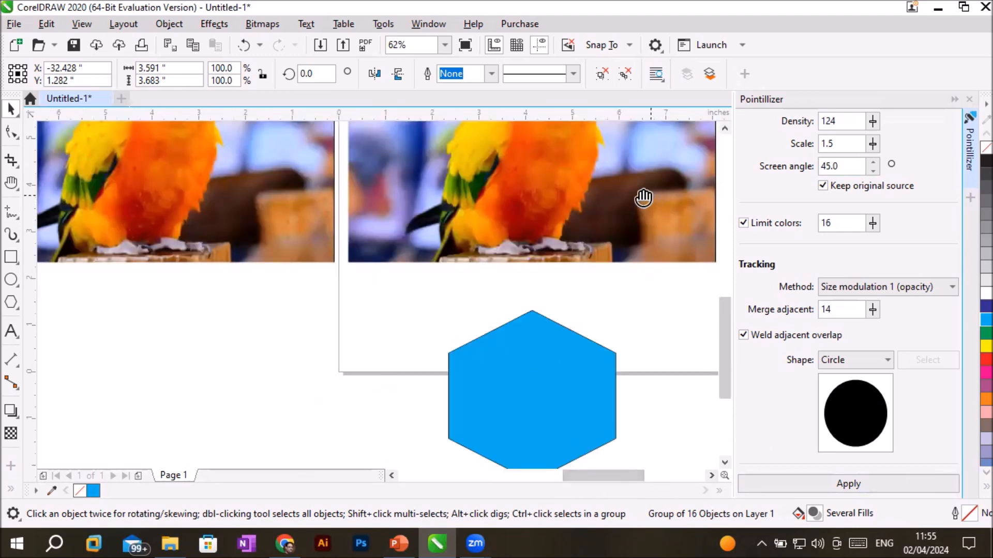
Apply the Pointillizer to the parrot photo on the page with scale 0.65, keeping density 124 and Merge adjacent 14
key("h")
left_click_drag(643, 198, 512, 333)
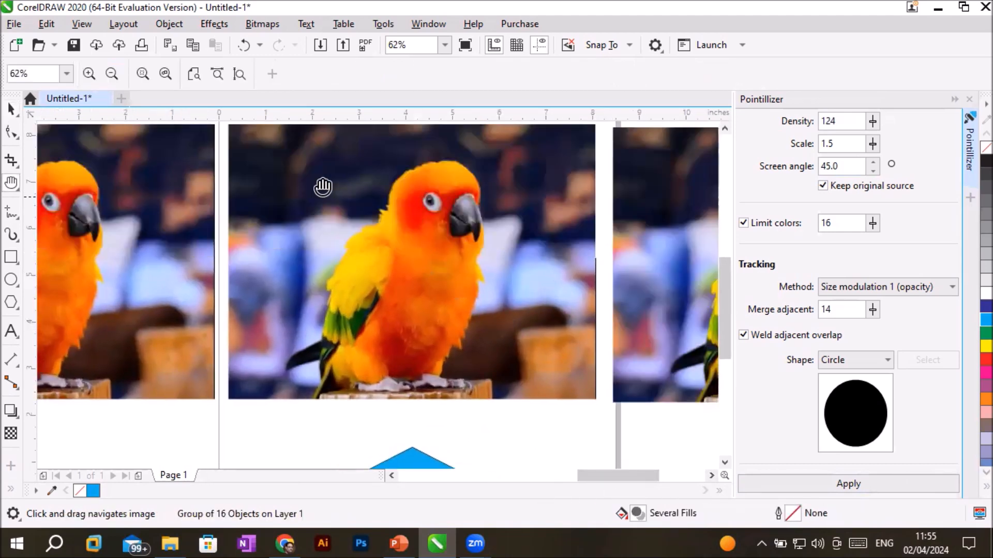
left_click(11, 109)
left_click(419, 213)
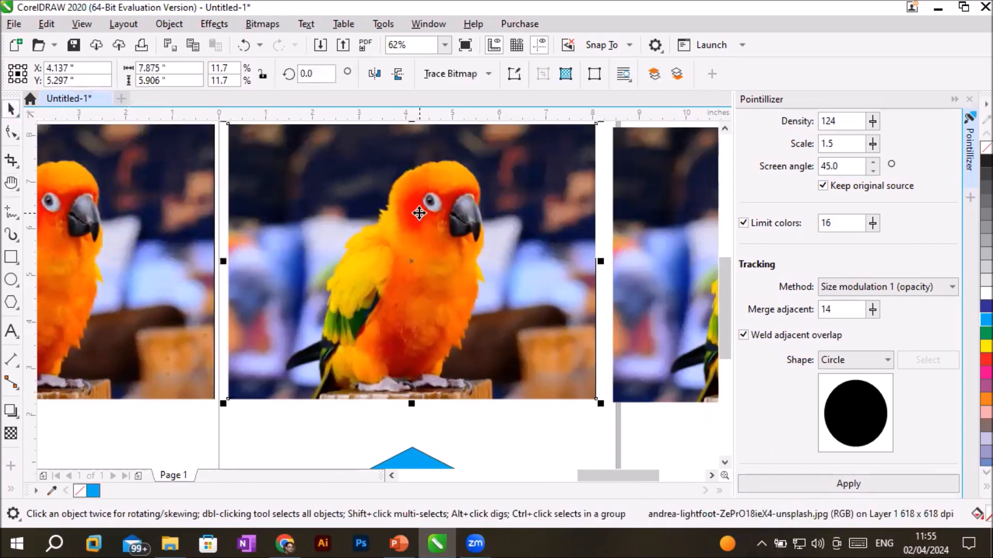
left_click(830, 310)
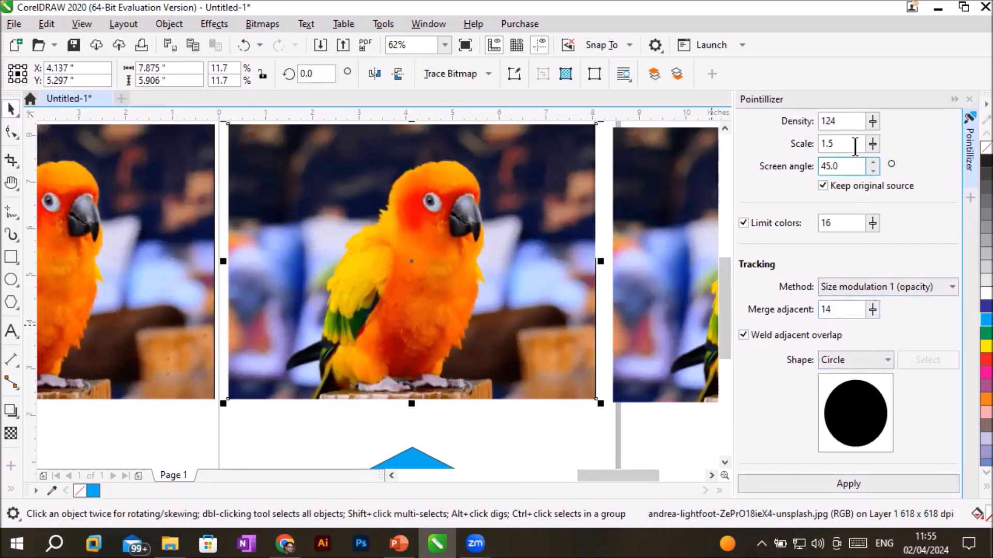
left_click(836, 120)
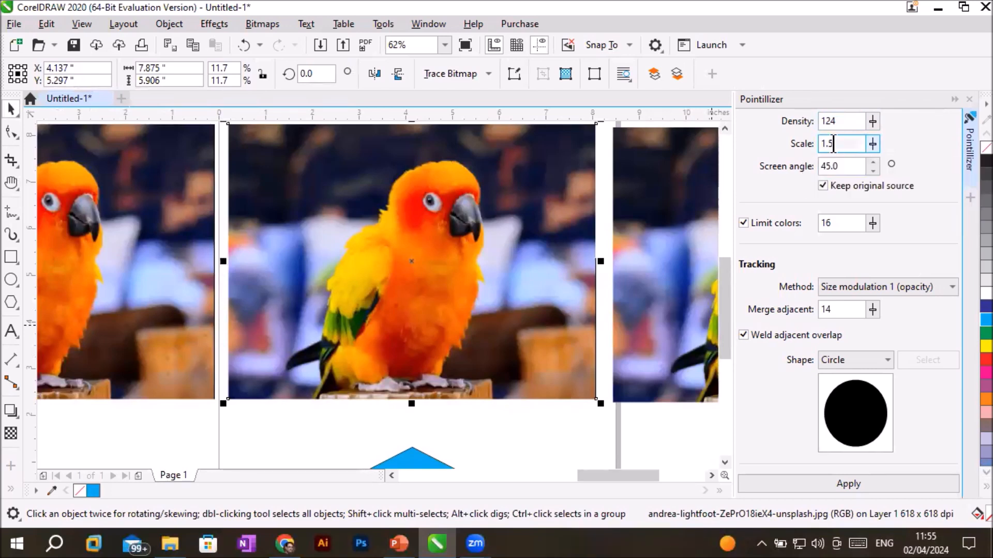
left_click_drag(871, 143, 868, 159)
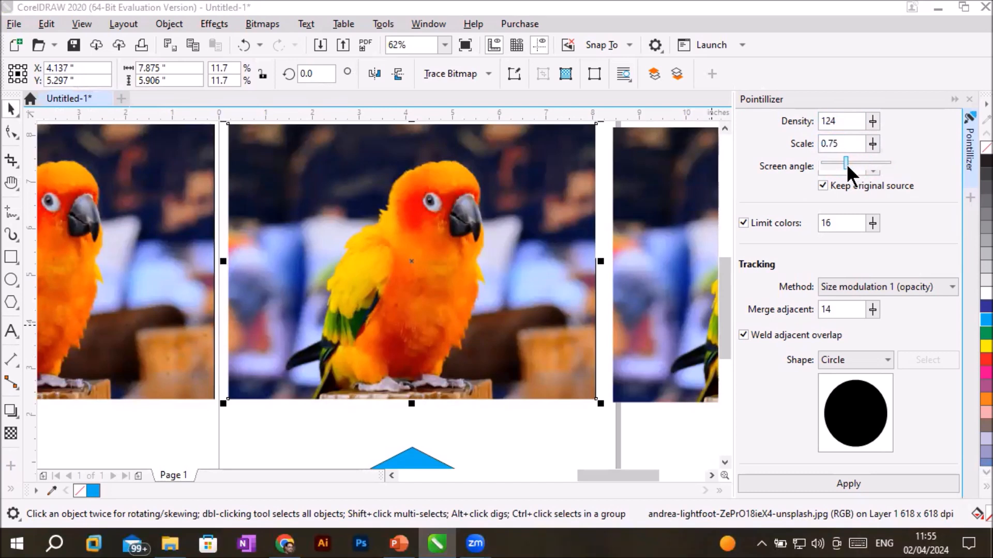
left_click_drag(843, 163, 841, 164)
left_click(820, 483)
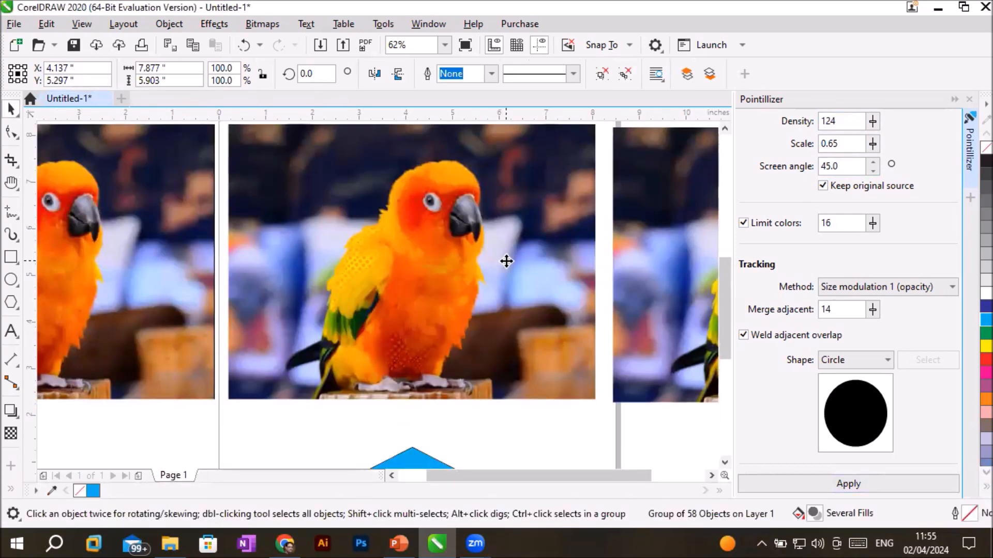
Move the source parrot photo off the page and place its dotted version on the page below the Pointillizer Effects title
scroll(506, 261, "down", 2)
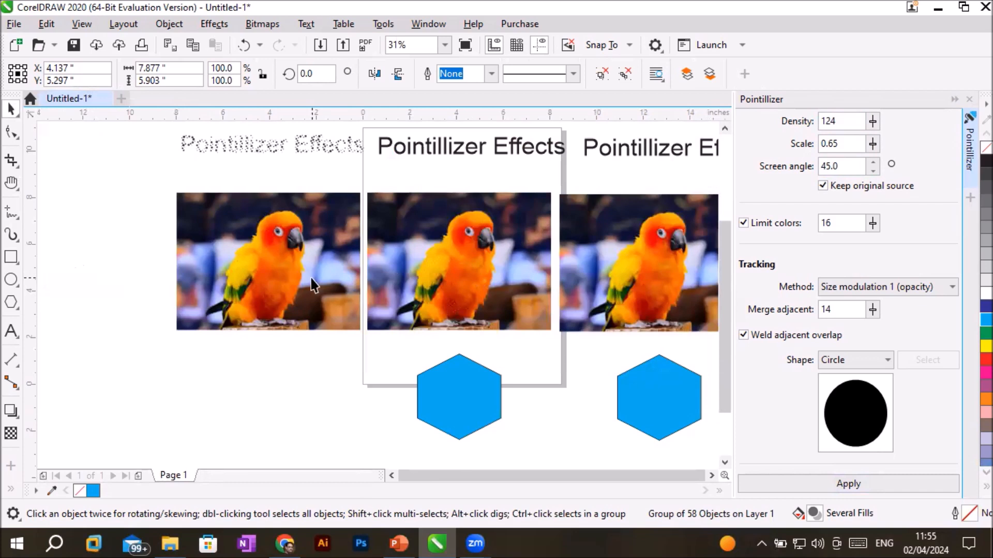
left_click_drag(447, 259, 280, 361)
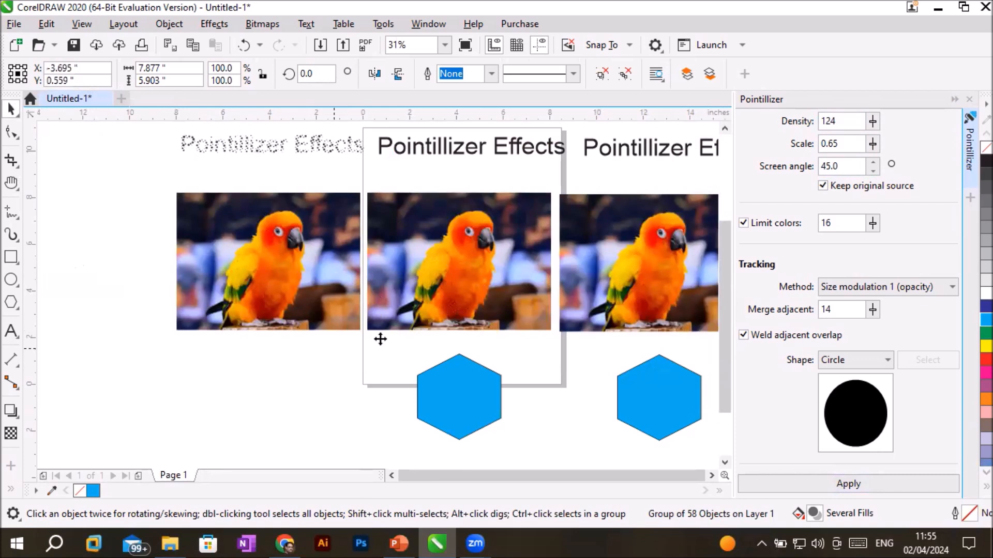
left_click(464, 275)
left_click_drag(275, 405, 277, 403)
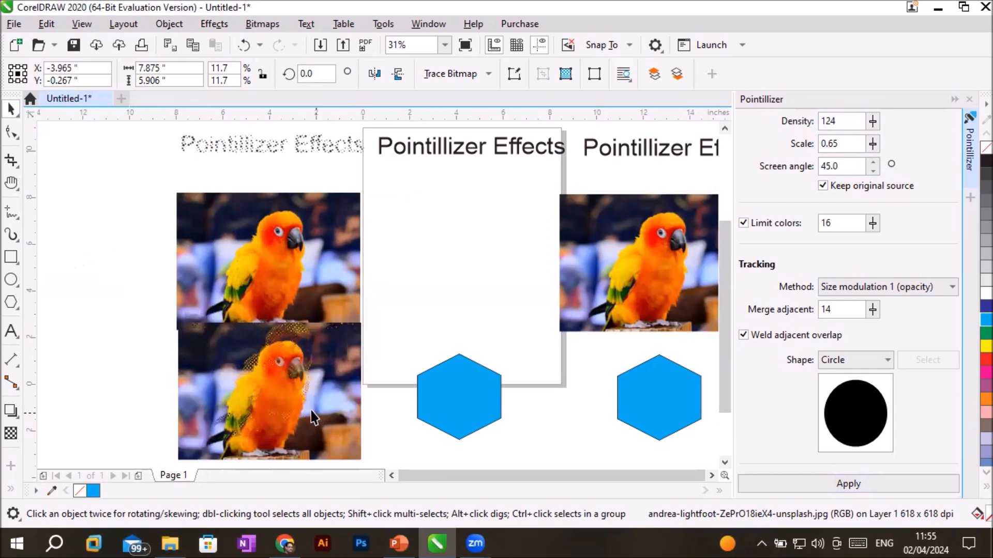
left_click_drag(299, 376, 496, 227)
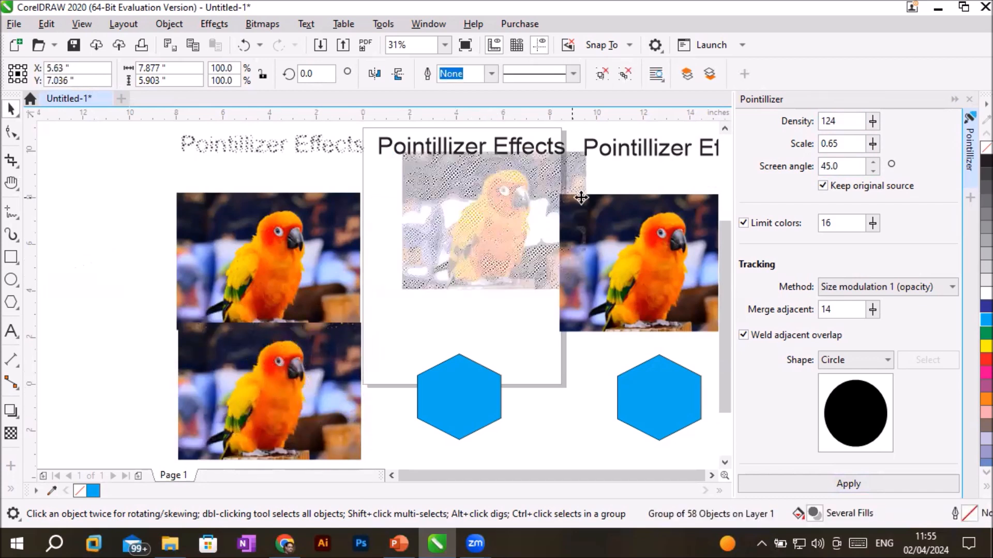
left_click(574, 163)
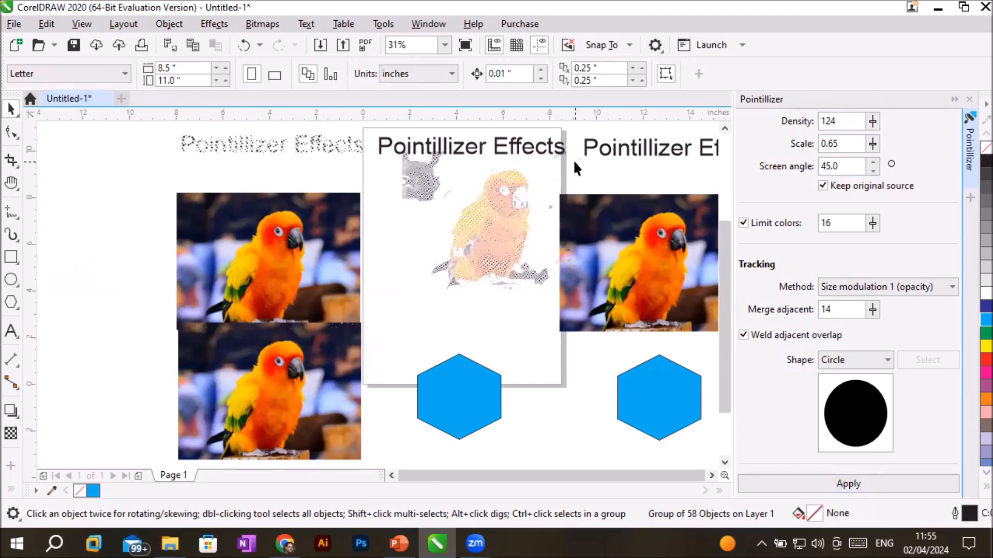
Examine the dot pattern of the pointillized parrot up close and review its density, scale and screen angle settings
key("Tab")
scroll(641, 151, "up", 1)
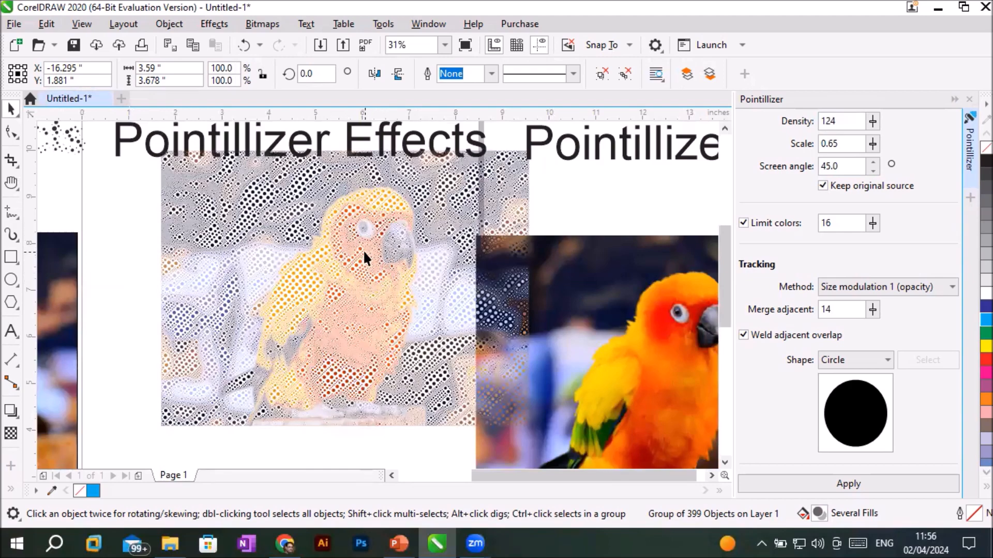
scroll(287, 275, "up", 2)
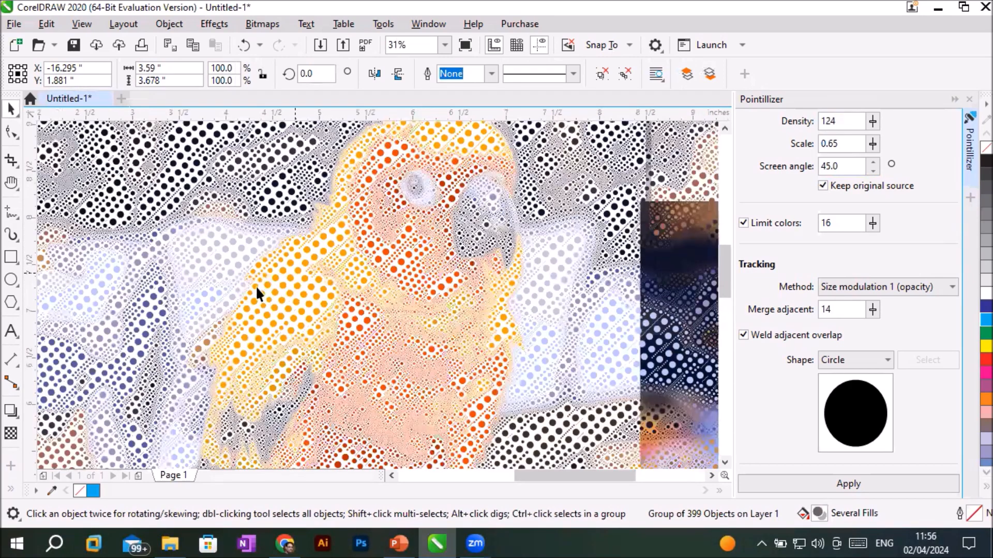
scroll(257, 288, "up", 3)
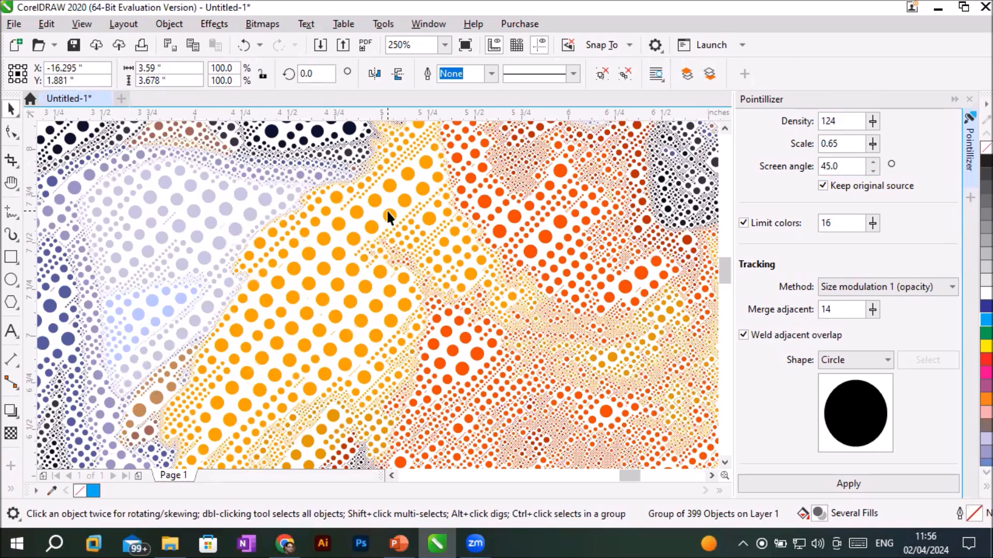
left_click_drag(844, 144, 801, 117)
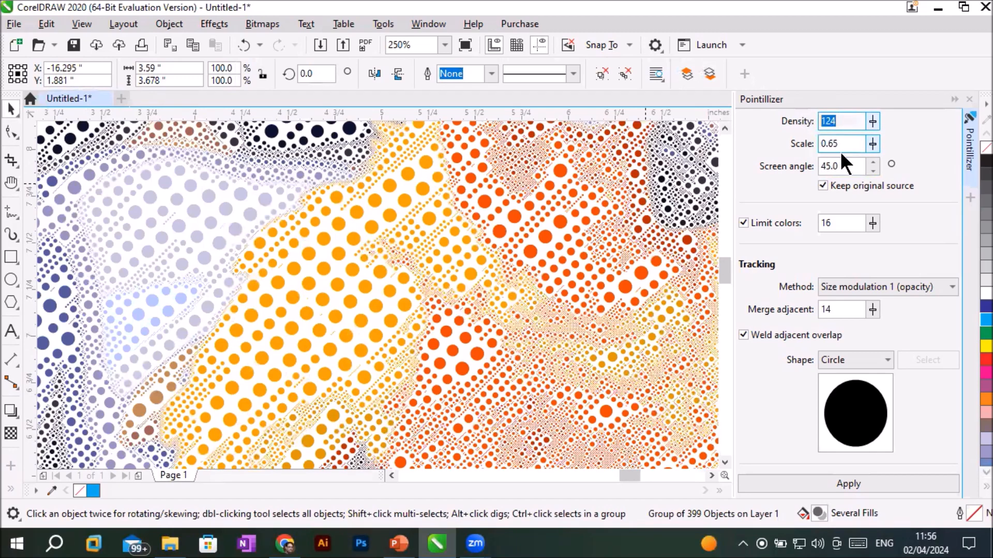
left_click_drag(841, 166, 814, 166)
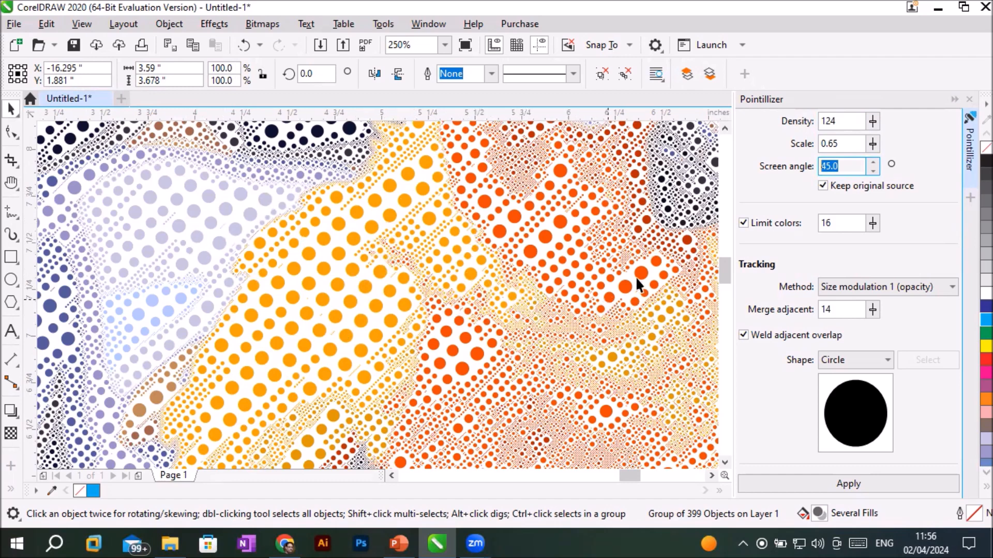
Lower the Pointillizer screen angle to 15 degrees
left_click(842, 166)
left_click_drag(842, 166, 815, 166)
left_click(873, 170)
left_click(874, 170)
left_click(874, 171)
left_click(874, 171)
left_click(873, 171)
left_click(873, 171)
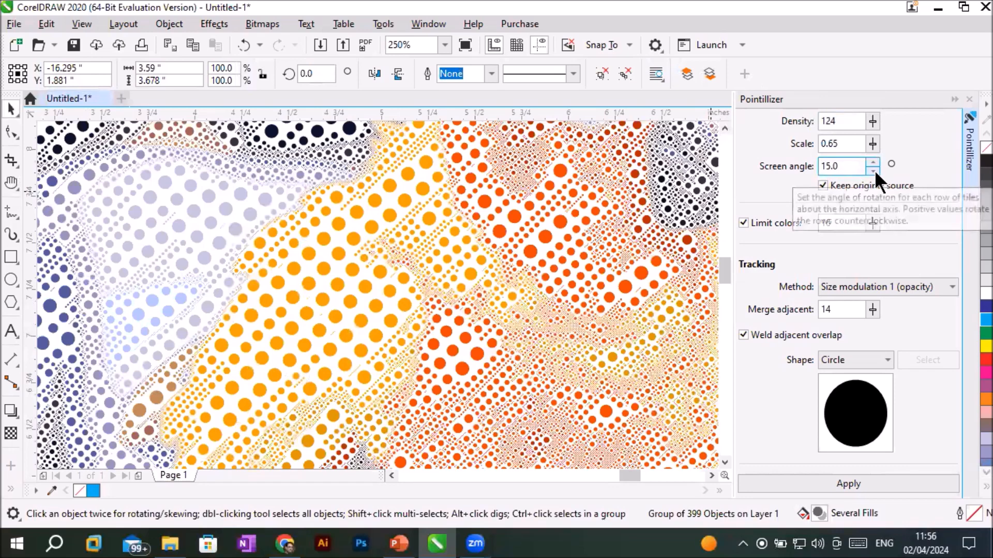
Reduce the Pointillizer scale to 0.35 and the density to 71
left_click(873, 143)
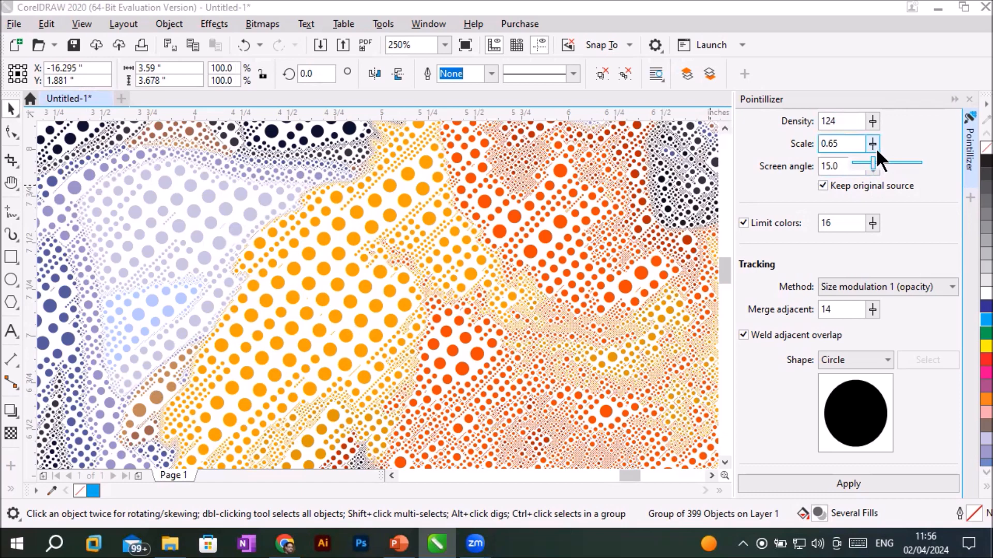
left_click_drag(871, 158, 864, 158)
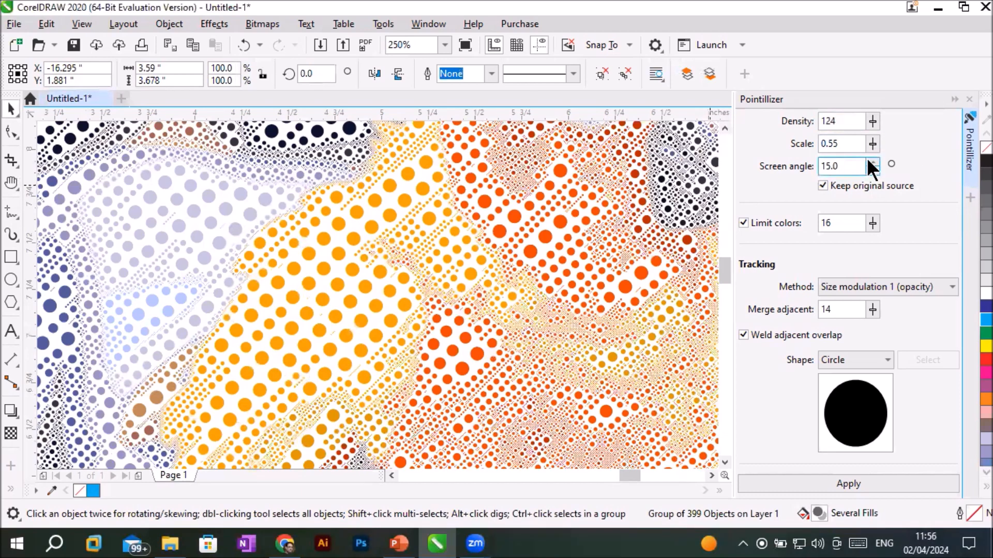
left_click(872, 144)
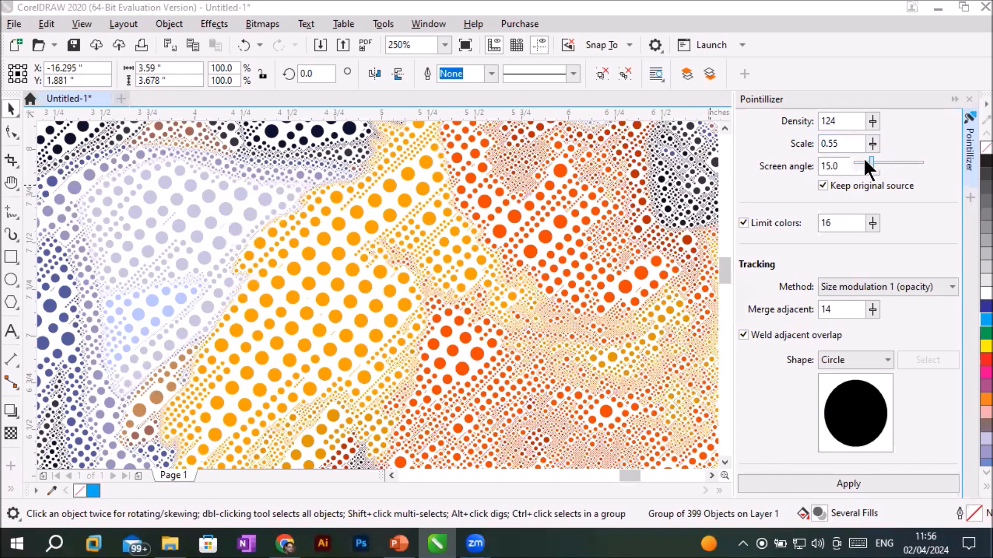
left_click(864, 158)
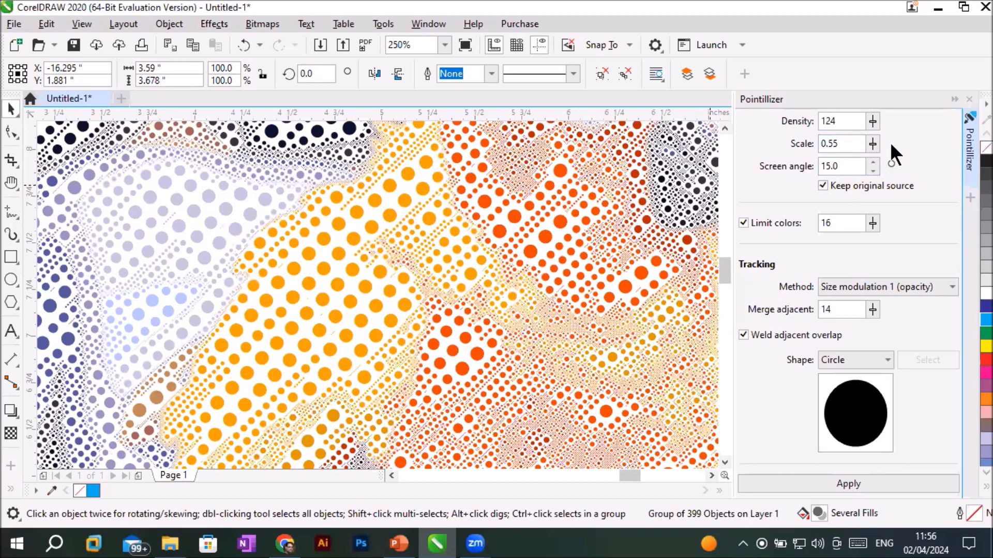
left_click(872, 145)
left_click_drag(867, 154, 861, 139)
left_click(872, 141)
Keep Merge adjacent at 14, turn off Weld adjacent overlap and choose Square as the tile shape
left_click_drag(844, 310, 790, 303)
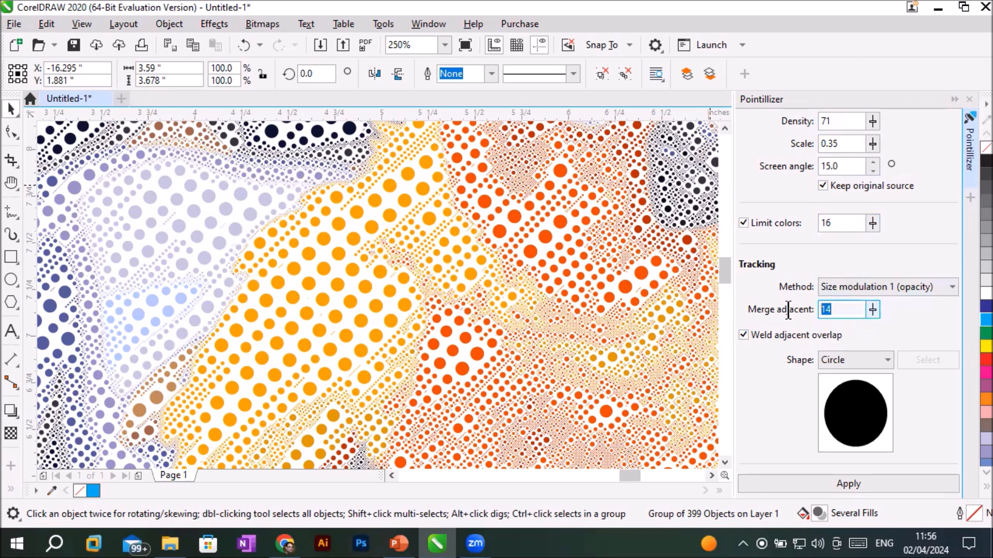
left_click(855, 306)
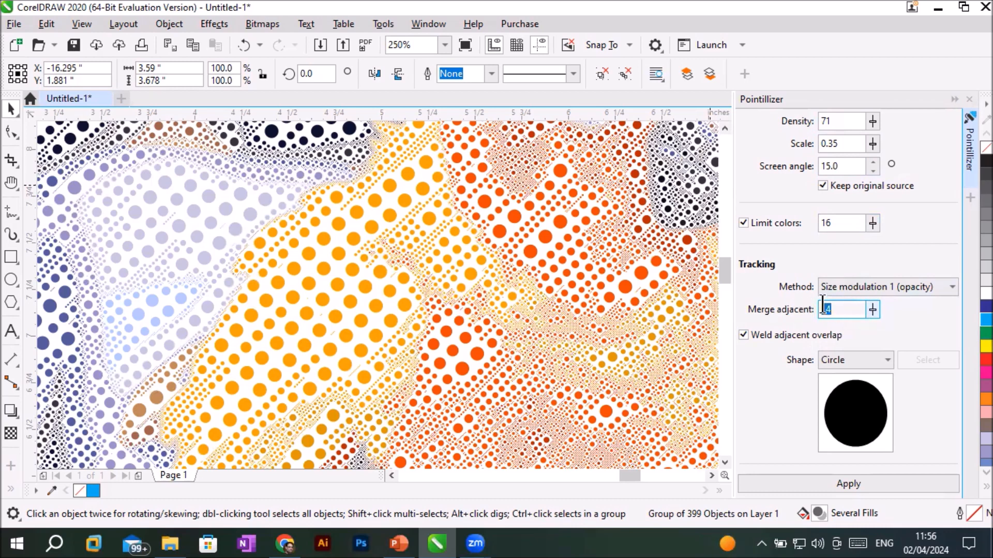
left_click_drag(854, 308, 835, 331)
left_click(749, 334)
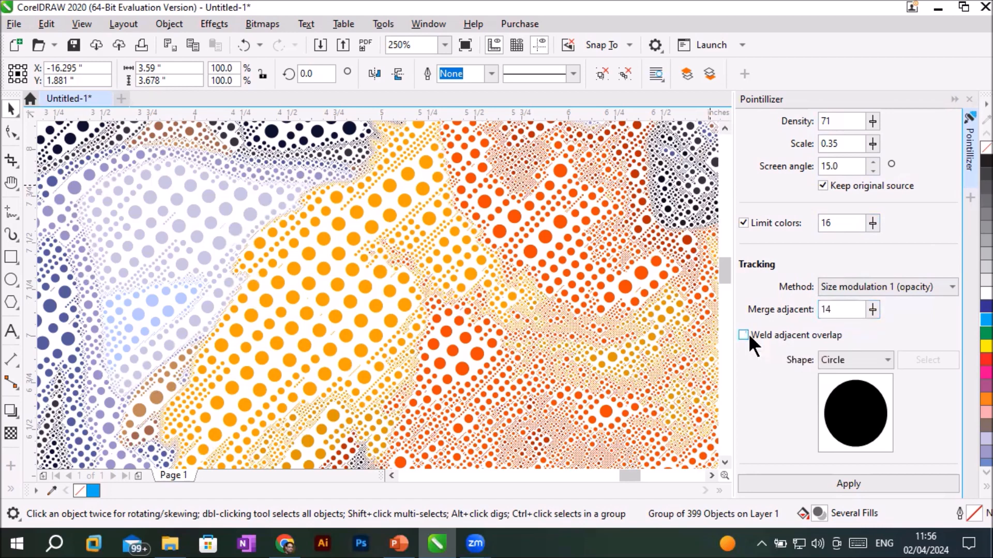
left_click(869, 360)
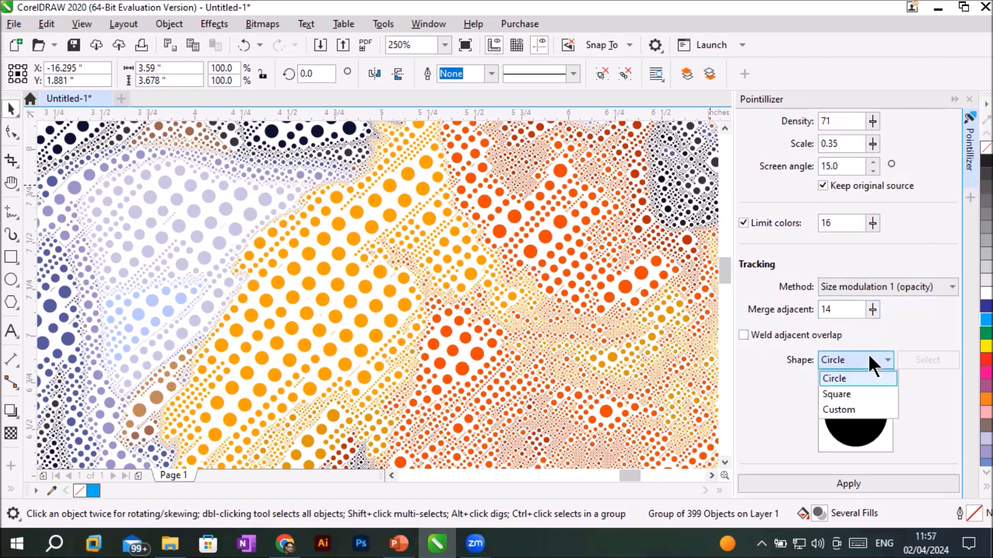
left_click(852, 392)
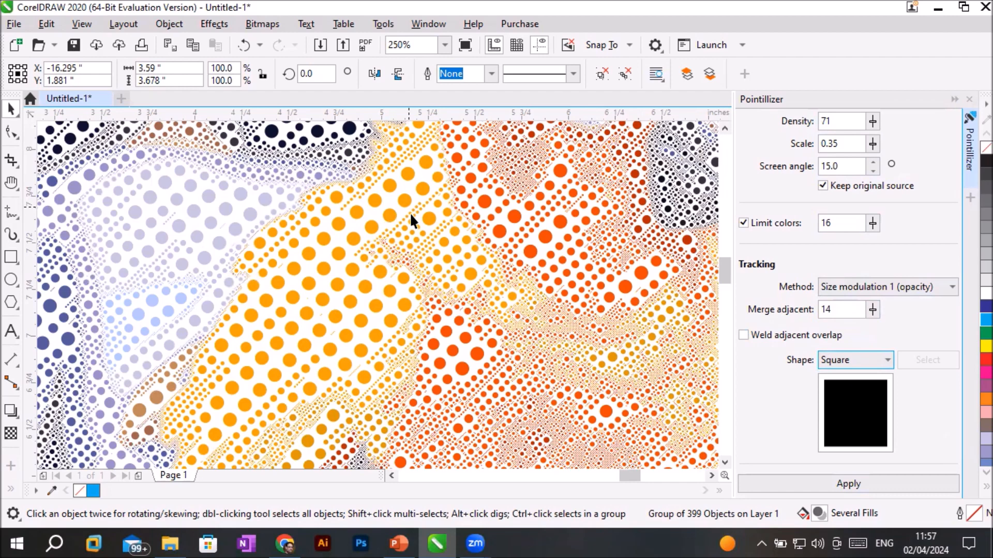
Move the parrot photo beside the page further to the right so that it clears the page edge
scroll(453, 261, "down", 3)
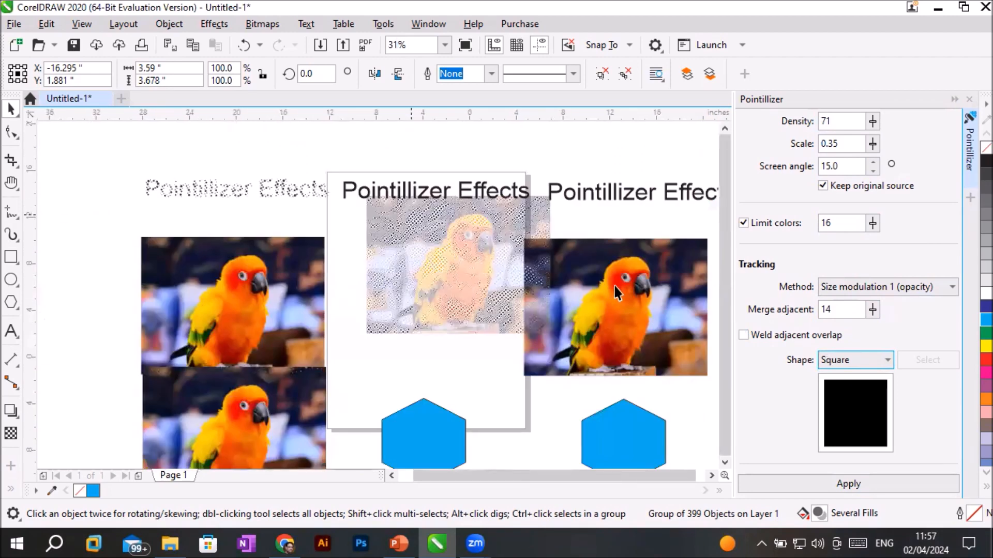
scroll(652, 313, "down", 3)
scroll(654, 314, "down", 1)
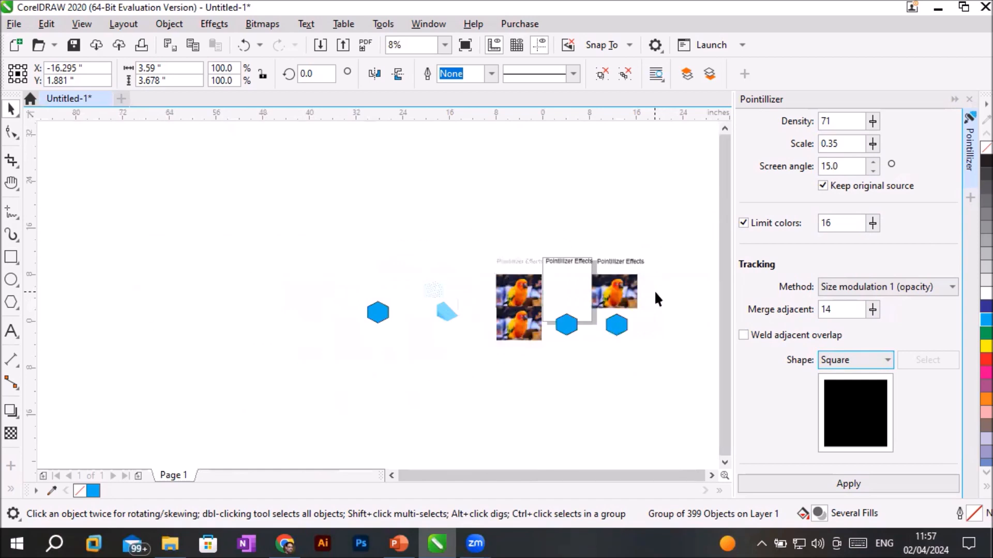
scroll(682, 284, "up", 1)
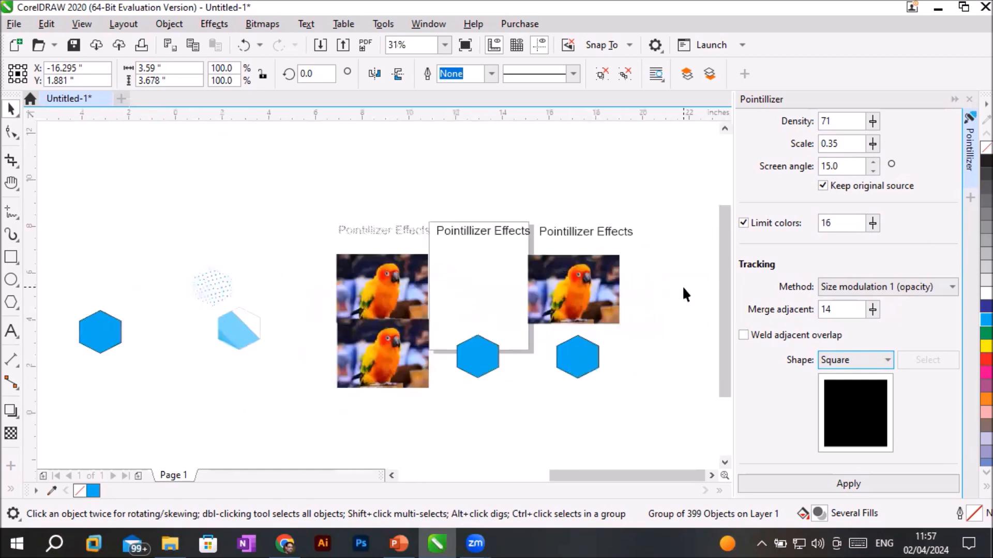
scroll(681, 286, "up", 1)
left_click_drag(494, 295, 548, 273)
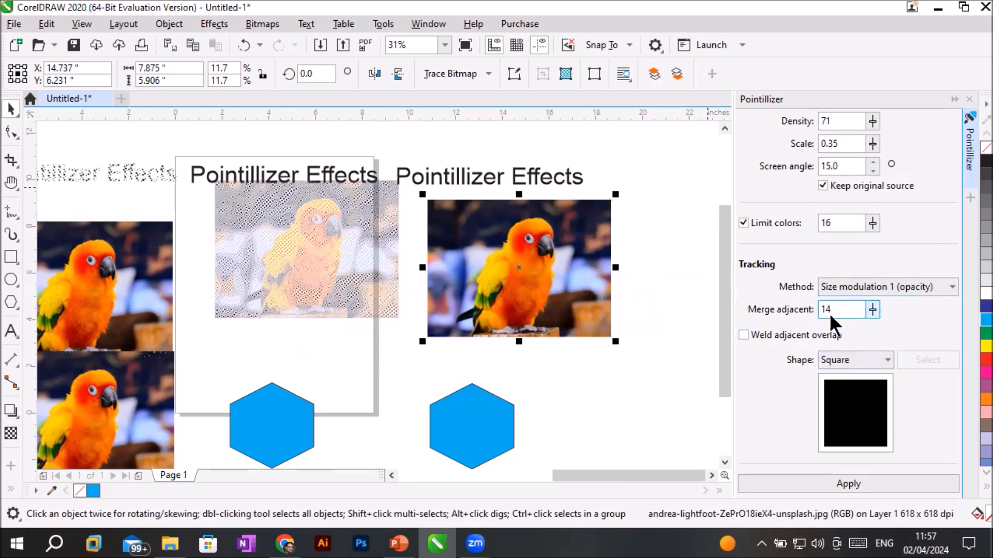
Set the Pointillizer scale to 0.45 for the selected parrot photo
scroll(631, 251, "up", 1)
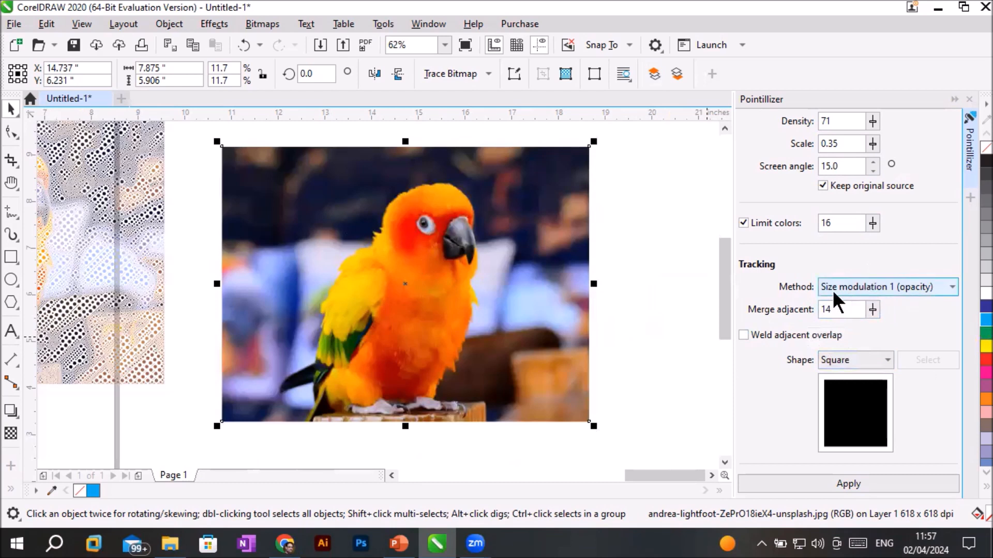
left_click(827, 312)
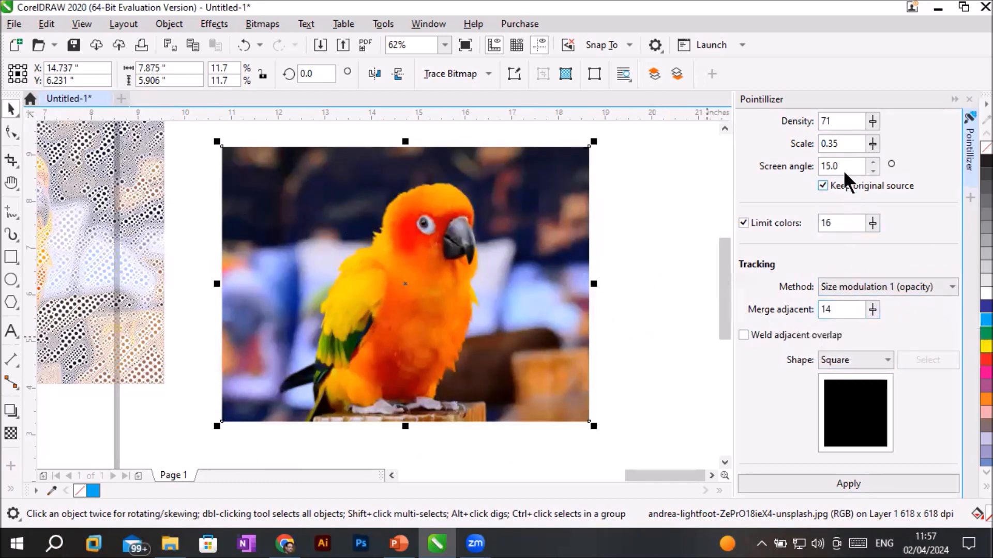
left_click_drag(847, 166, 815, 167)
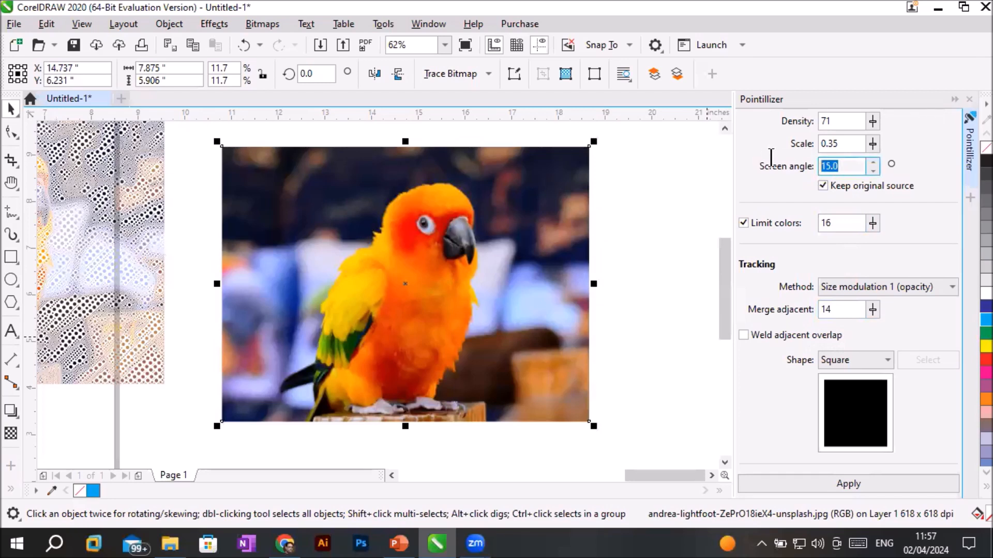
left_click(848, 143)
left_click(873, 143)
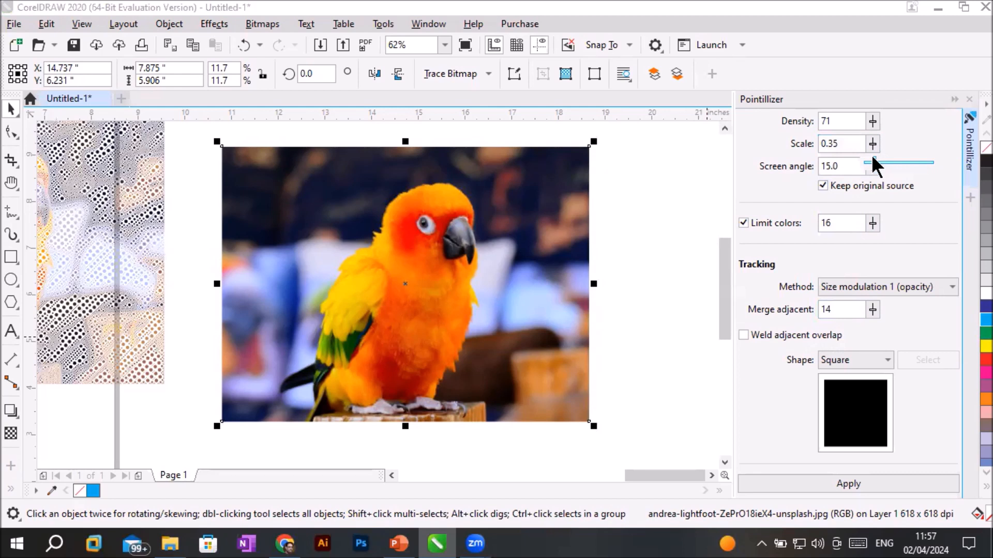
mouse_move(871, 159)
left_mouse_down()
mouse_move(938, 163)
mouse_move(877, 159)
left_mouse_up()
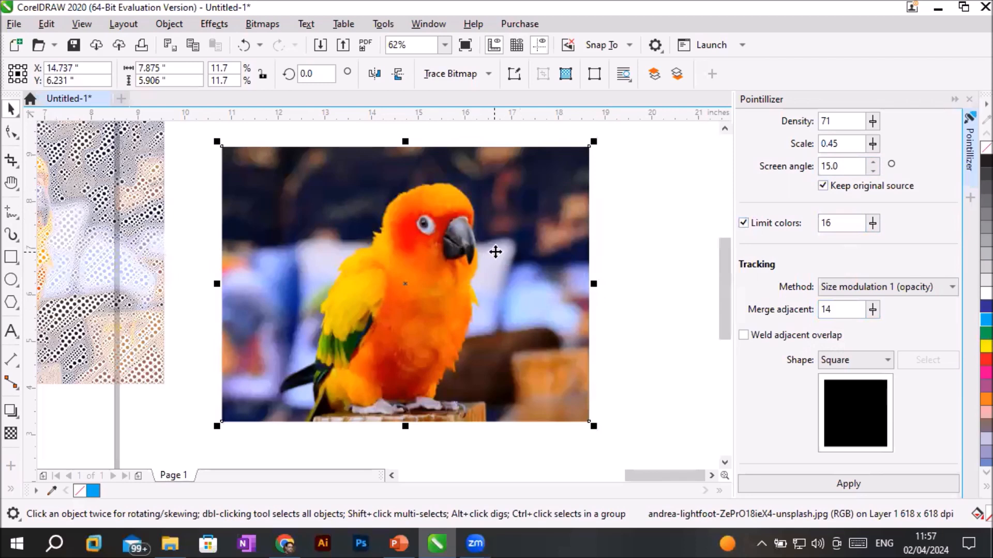
Re-enter a density of 71 and apply the Pointillizer with square tiles to the parrot photo
left_click(853, 361)
left_click(852, 361)
double_click(825, 122)
type("7")
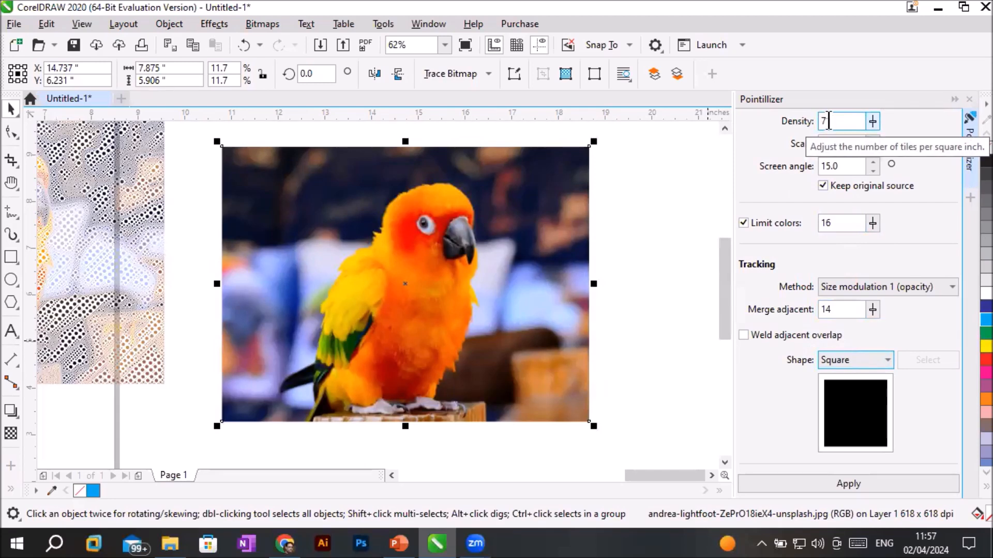
type("1")
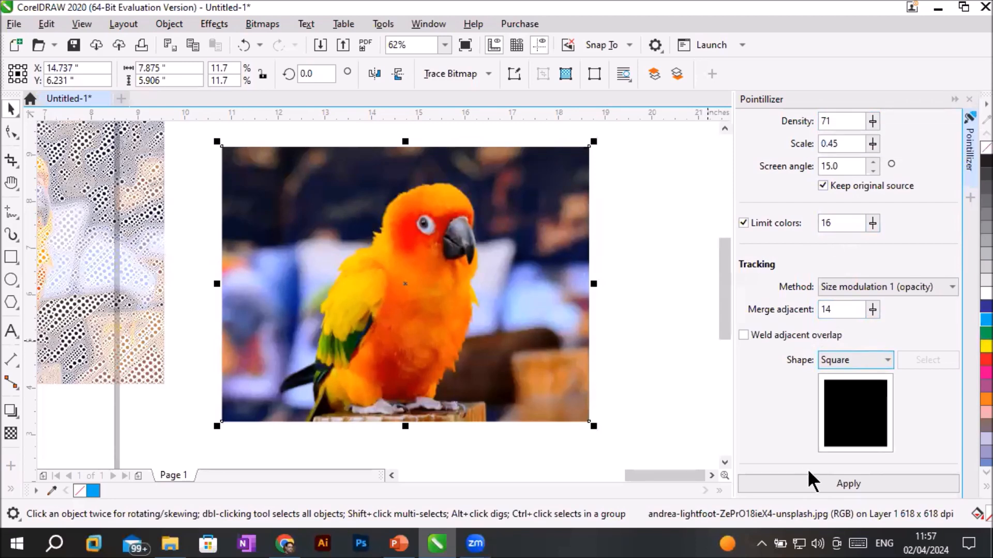
left_click(818, 481)
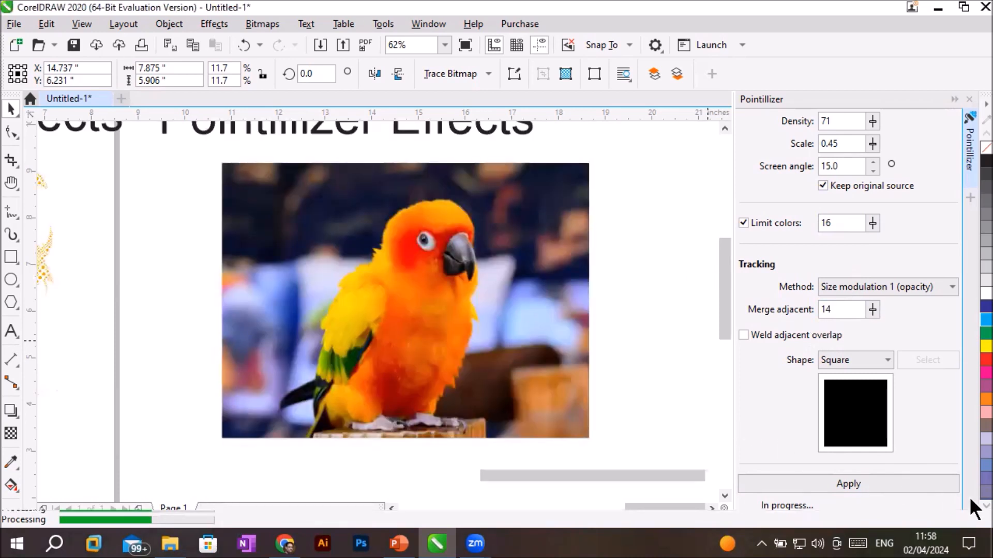
Move the square-tiled parrot to the right of its source photo and inspect its tile pattern up close
left_click_drag(651, 309, 390, 307)
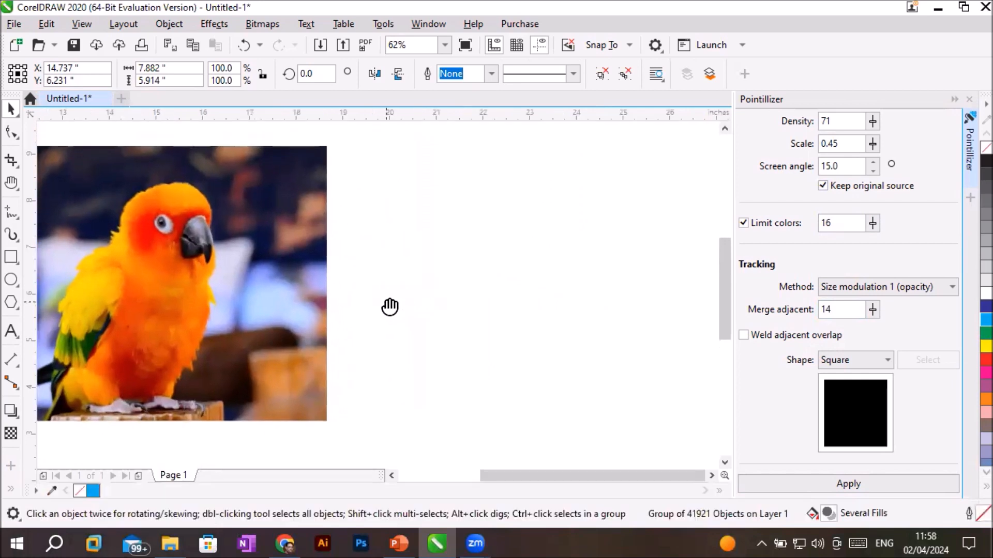
key("h")
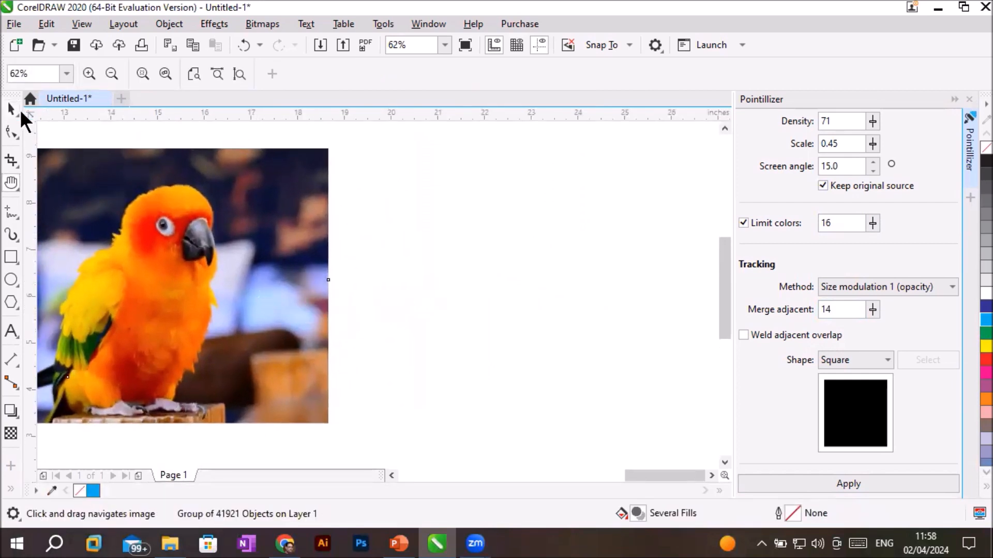
left_click(11, 109)
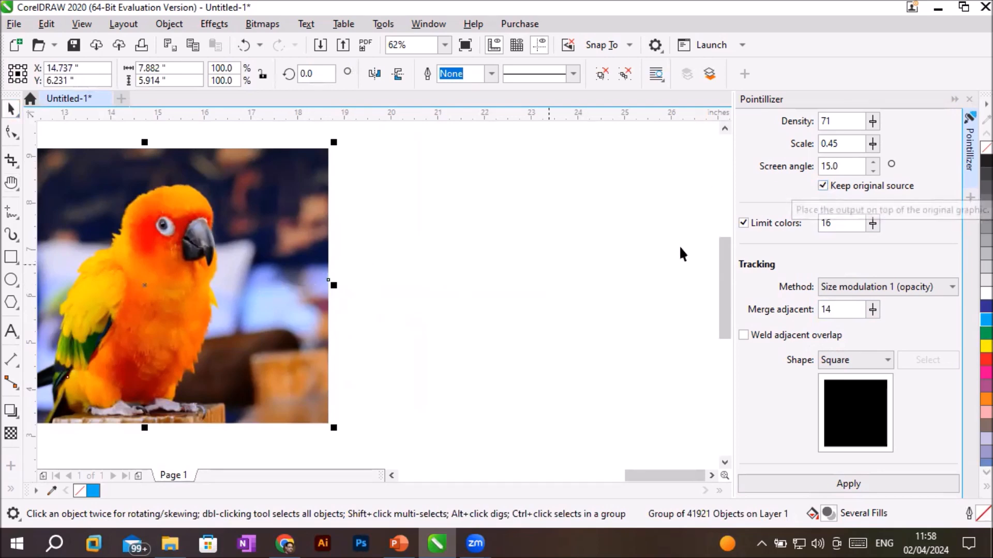
mouse_move(180, 286)
left_mouse_down()
mouse_move(481, 284)
mouse_move(533, 295)
mouse_move(561, 284)
left_mouse_up()
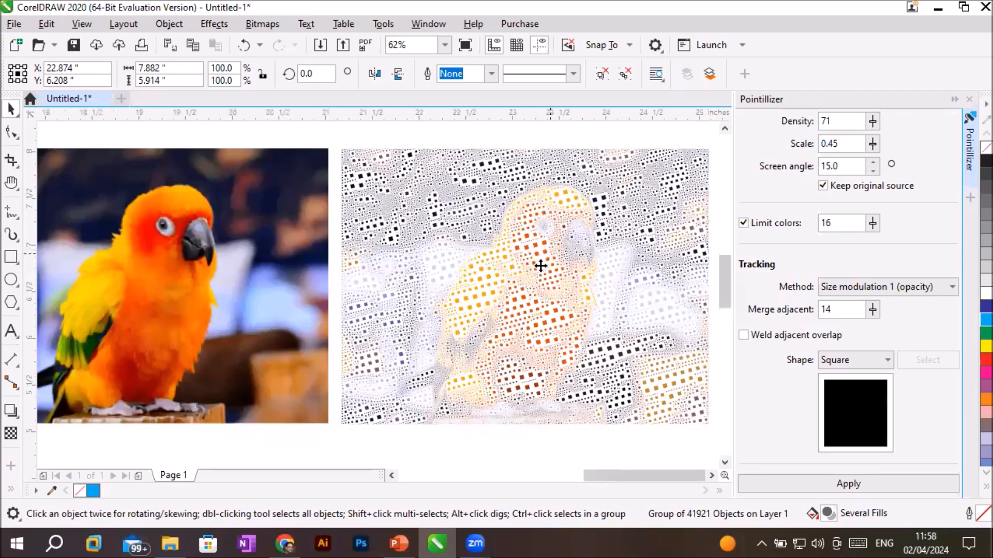
scroll(549, 254, "up", 4)
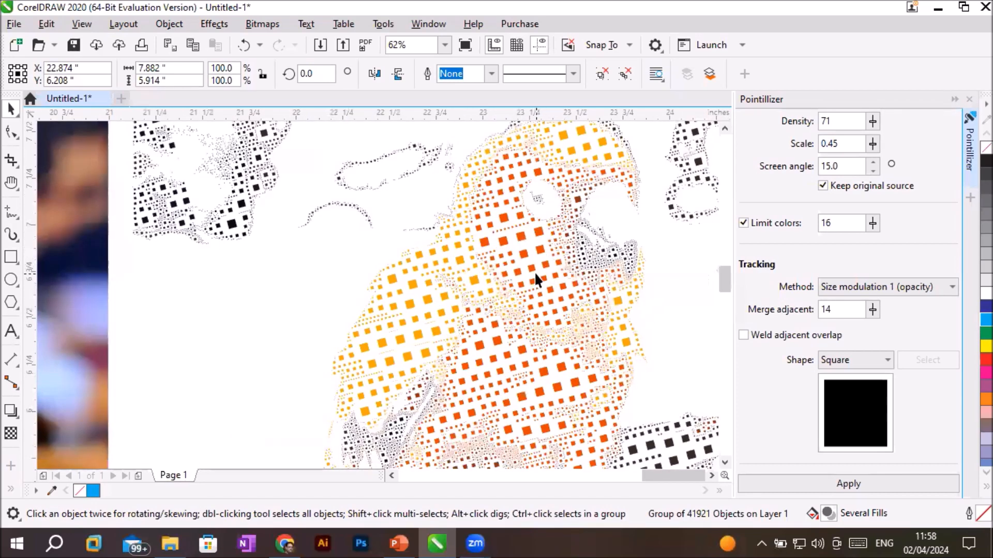
scroll(534, 272, "down", 1)
scroll(535, 271, "up", 1)
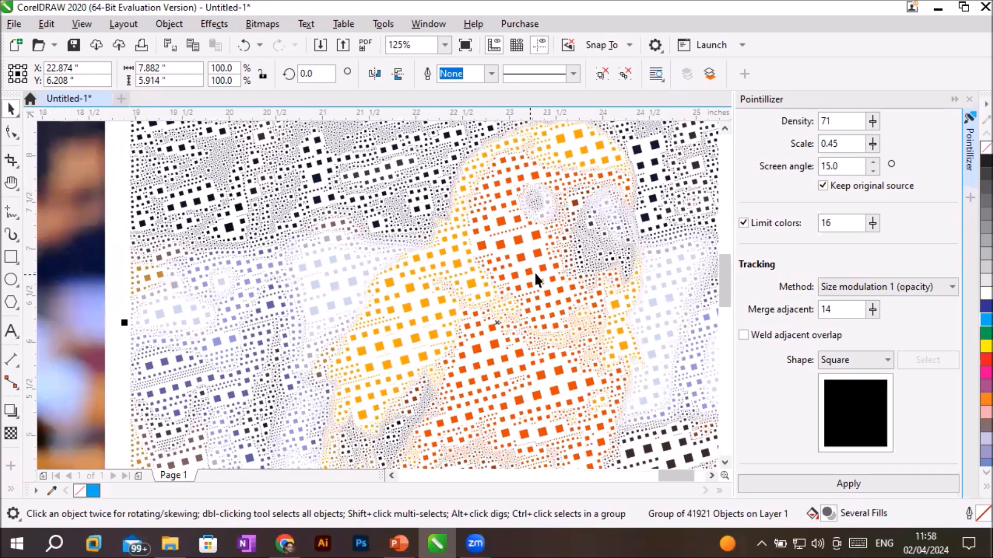
Keep the Square tile shape, limit the colors to 13 and turn Weld adjacent overlap back on
left_click(848, 359)
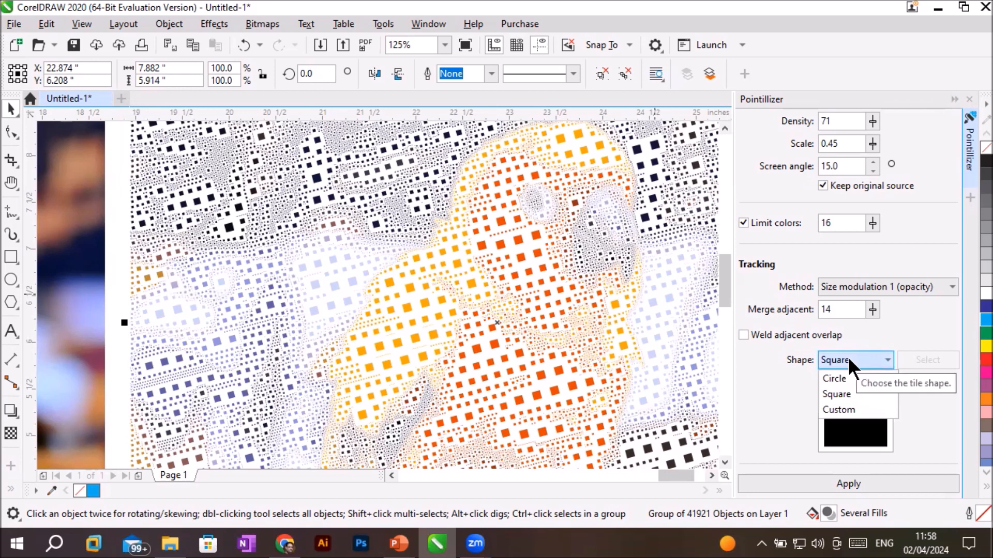
left_click(848, 357)
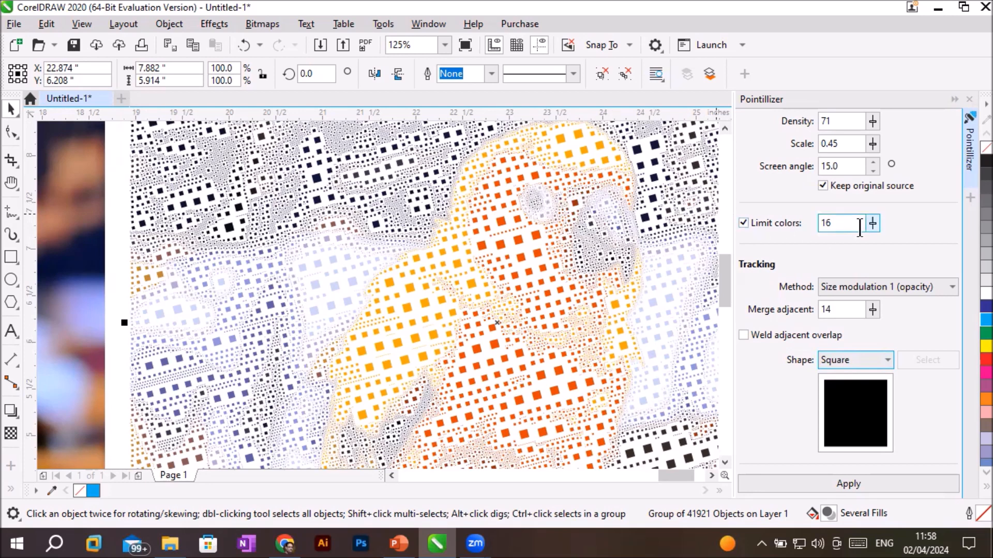
left_click_drag(874, 225, 871, 222)
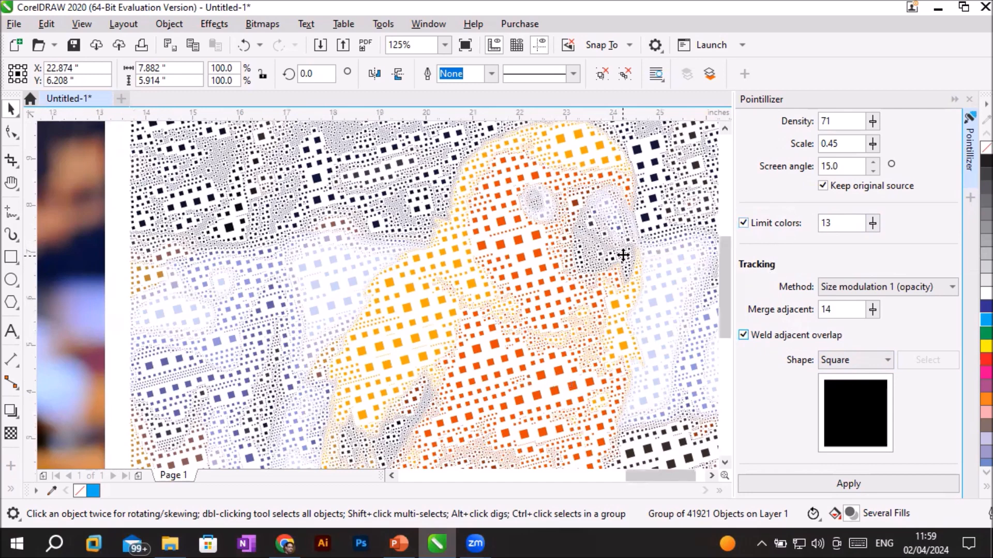
Move the Pointillizer Effects title above the two parrots outside the page and enlarge it to about 14.19 inches wide
scroll(623, 255, "down", 1)
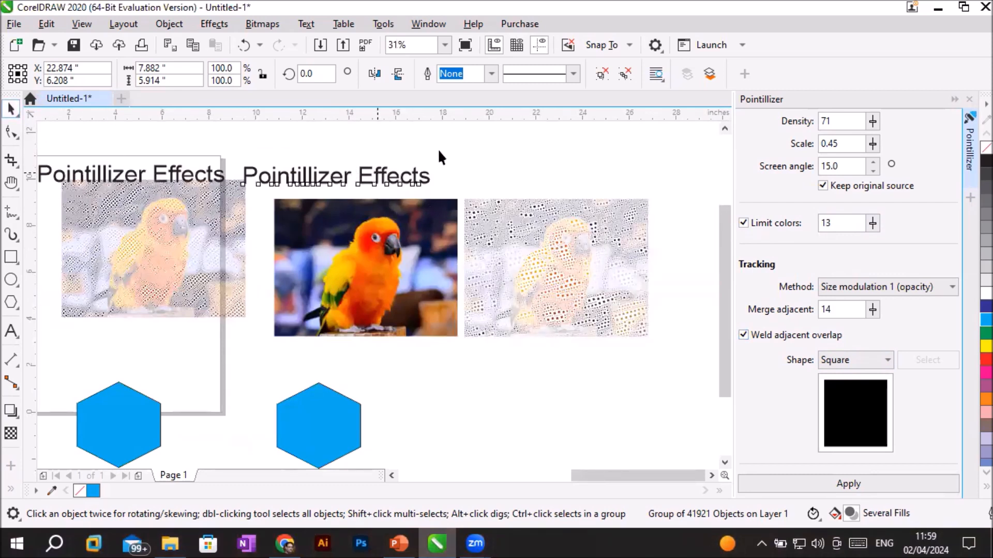
left_click_drag(372, 173, 434, 150)
left_click_drag(495, 166, 650, 221)
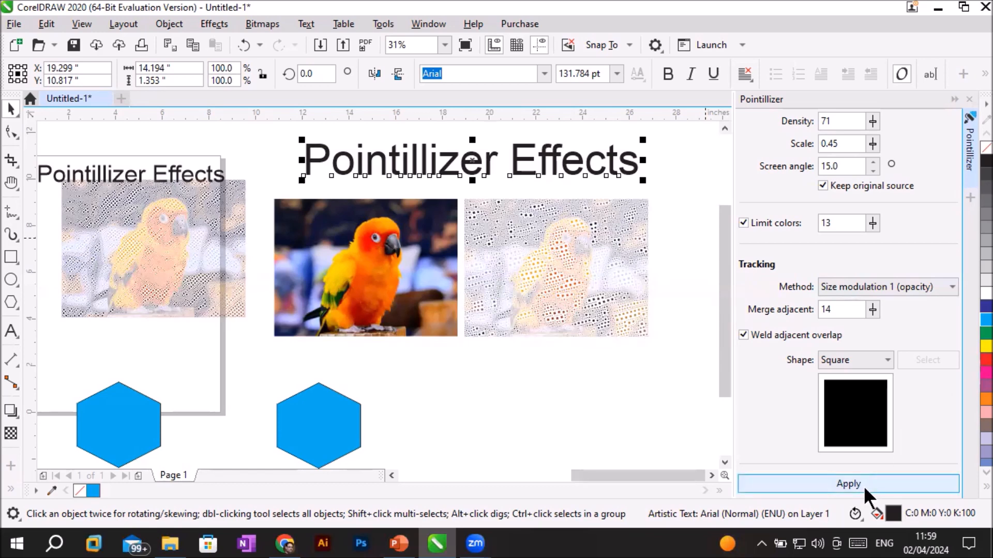
Apply the Pointillizer to the enlarged title and pull the result about 1.1 inches down from the original text
left_click(848, 484)
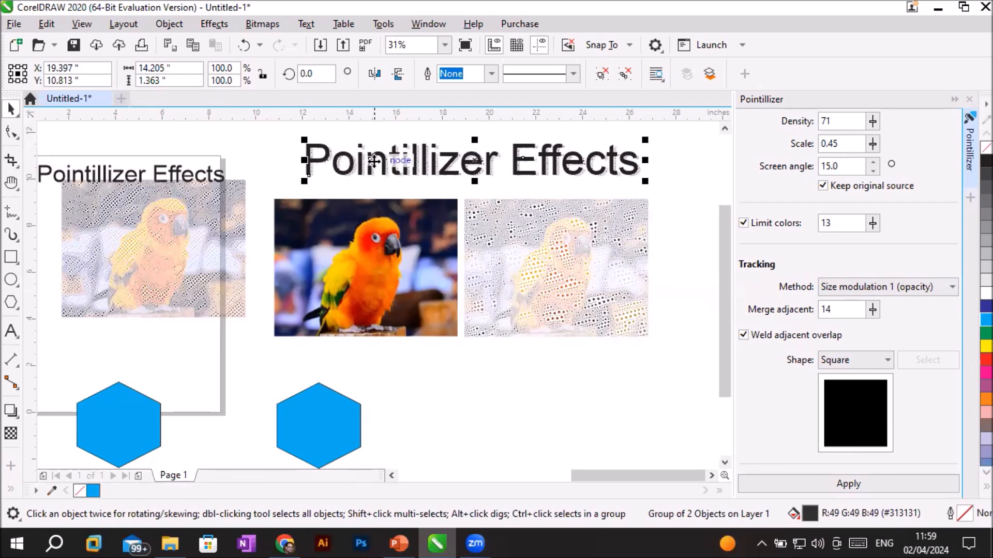
left_click_drag(382, 166, 388, 196)
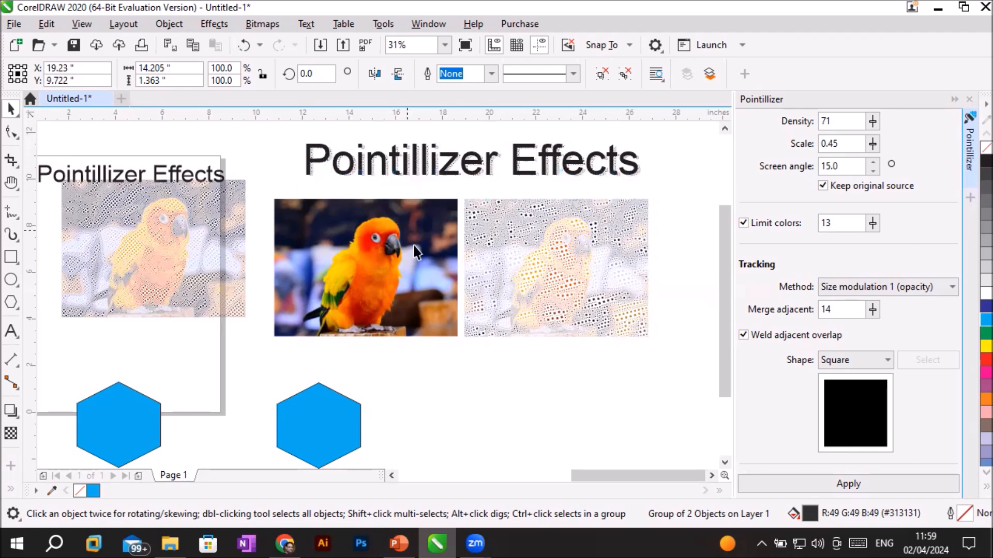
Examine the square tiles of the pointillized title up close, check the available tile shapes, and compare the other samples
scroll(337, 187, "up", 2)
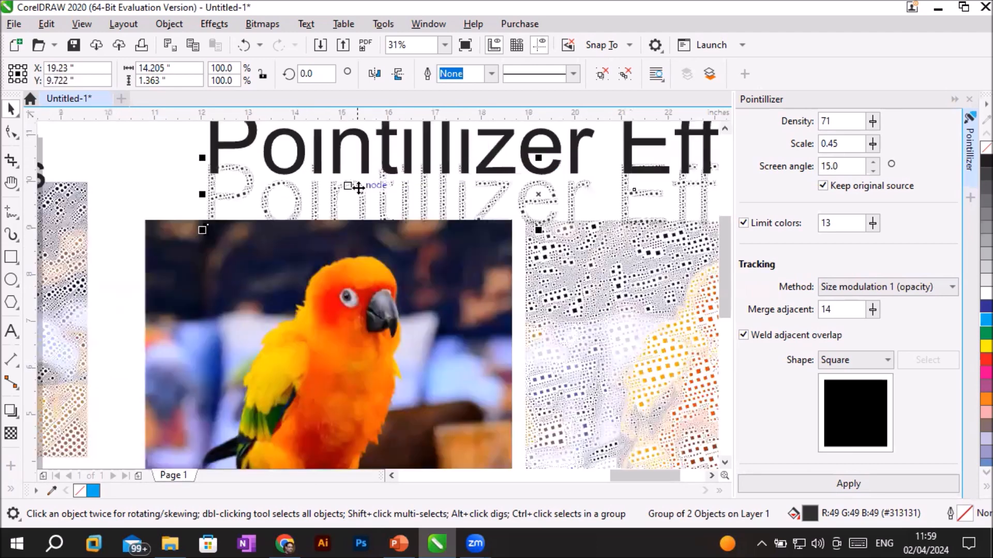
scroll(361, 188, "up", 4)
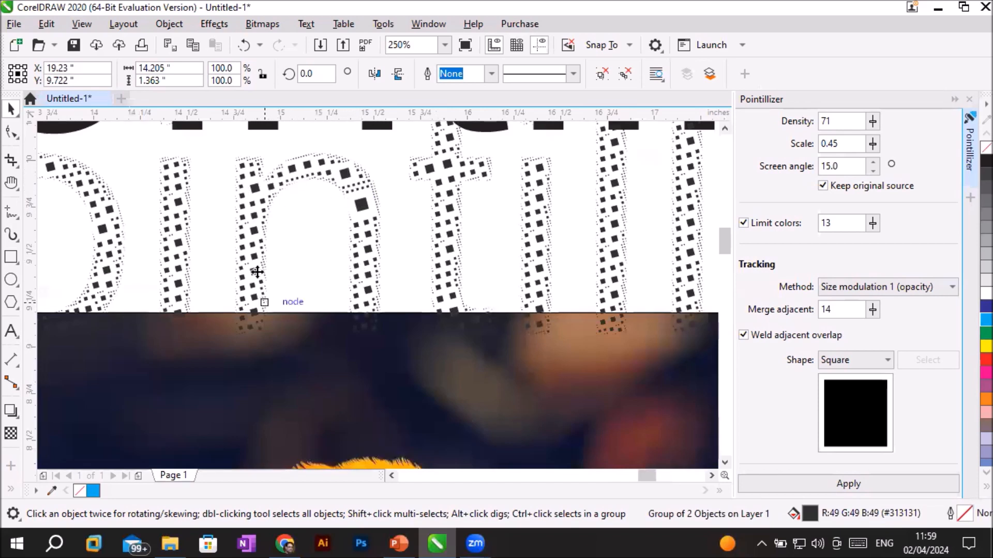
left_click(851, 362)
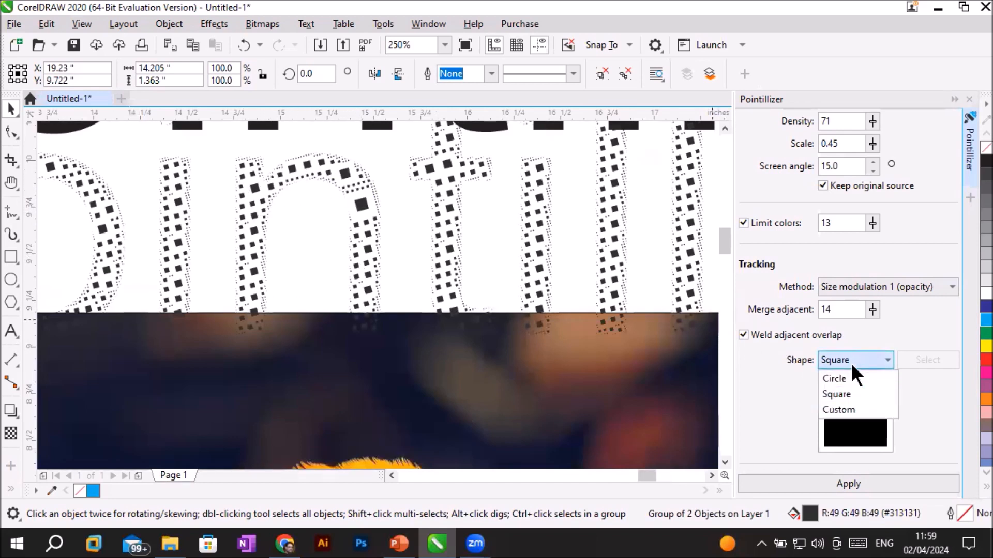
left_click(851, 363)
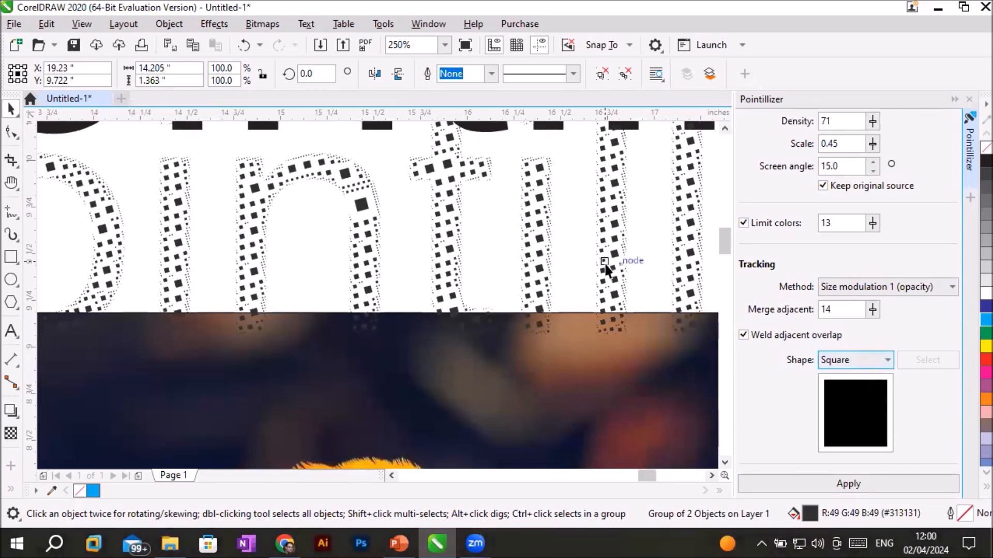
scroll(606, 269, "down", 2)
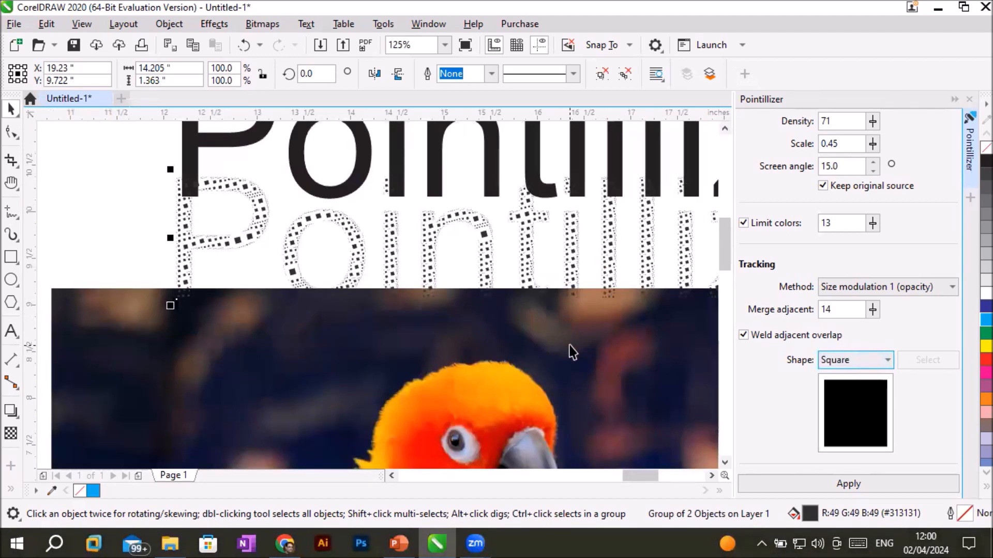
scroll(571, 349, "down", 2)
scroll(570, 352, "down", 6)
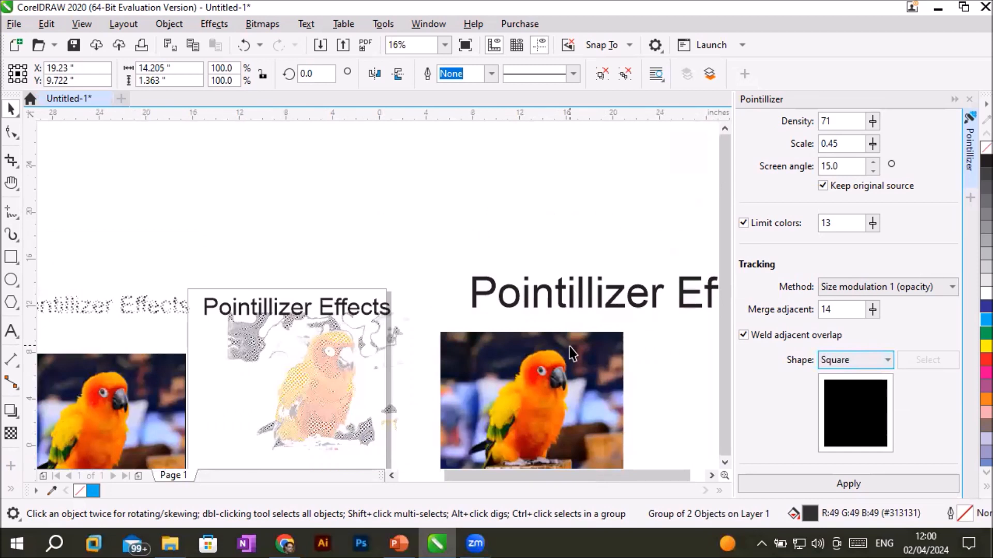
scroll(628, 405, "down", 1)
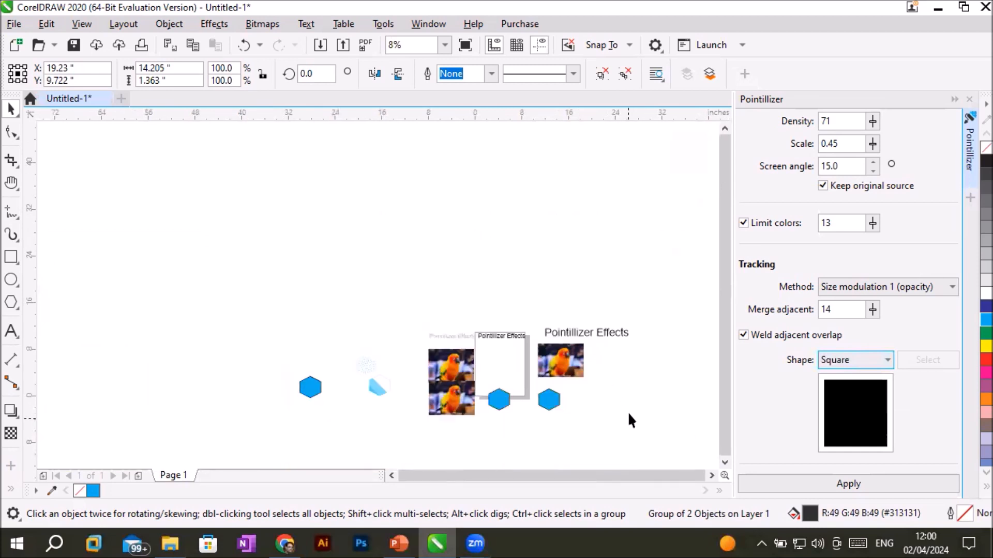
scroll(613, 363, "up", 1)
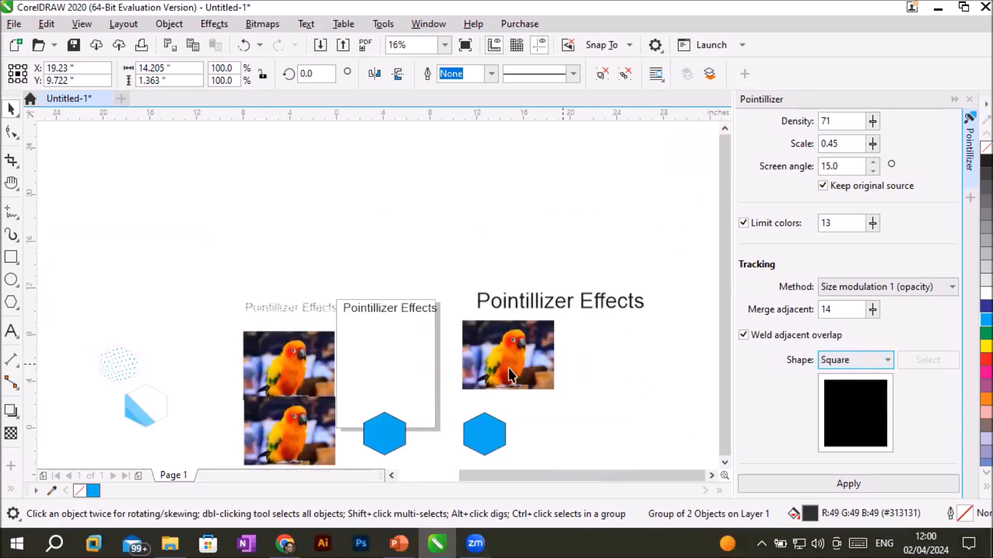
scroll(416, 370, "up", 1)
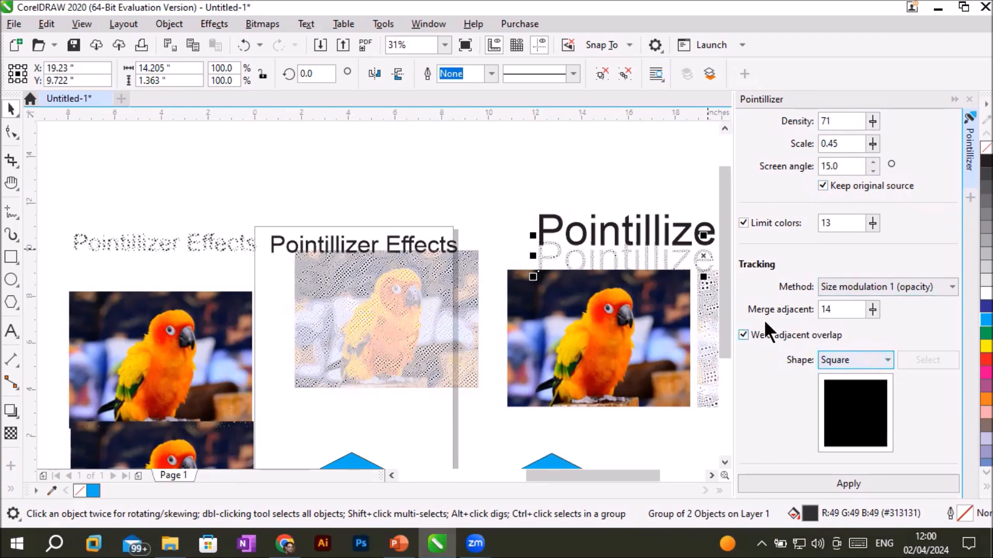
Apply the Pointillizer to the parrot photo beside the page, using Size modulation 2 (luminosity) and Circle tiles
left_click(628, 328)
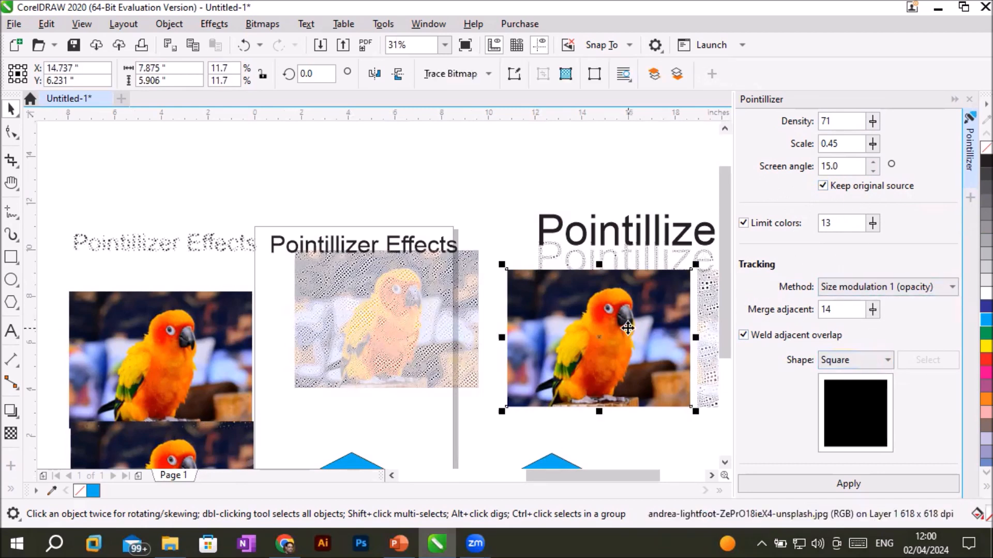
left_click(903, 289)
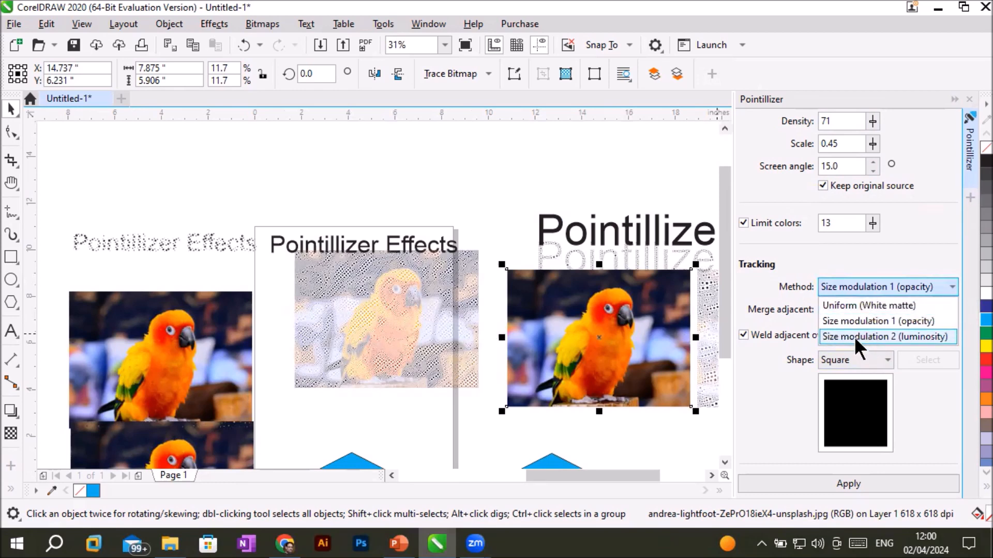
left_click(905, 337)
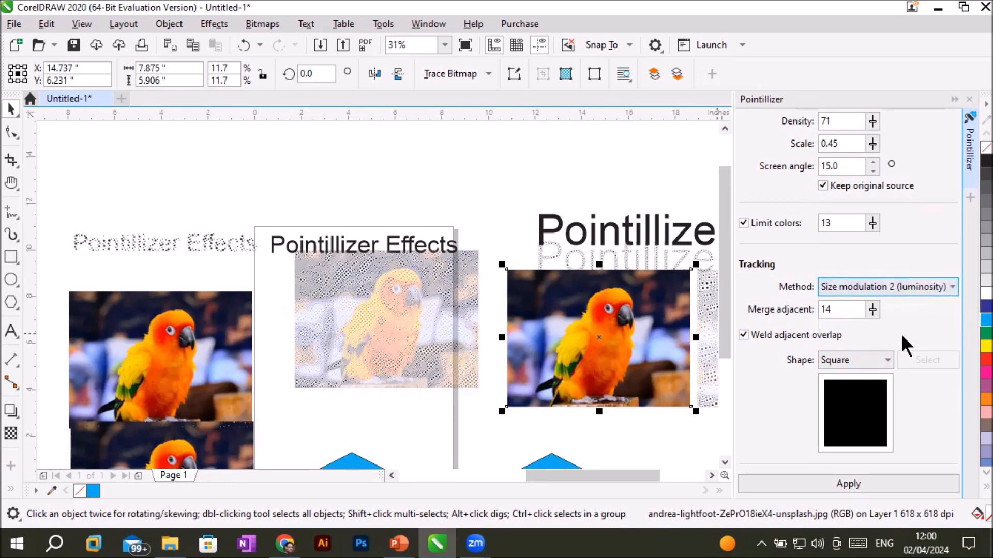
left_click(871, 365)
left_click(852, 378)
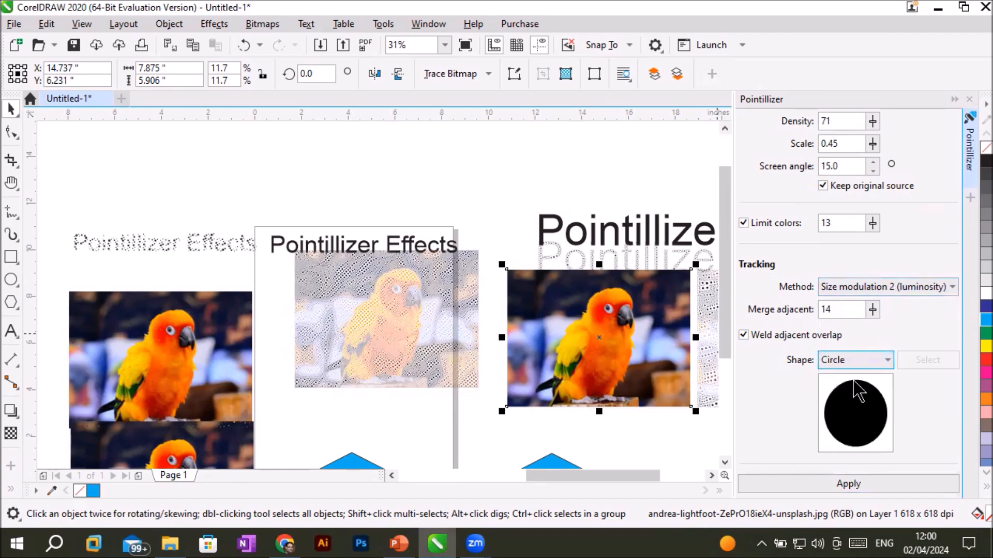
left_click(837, 485)
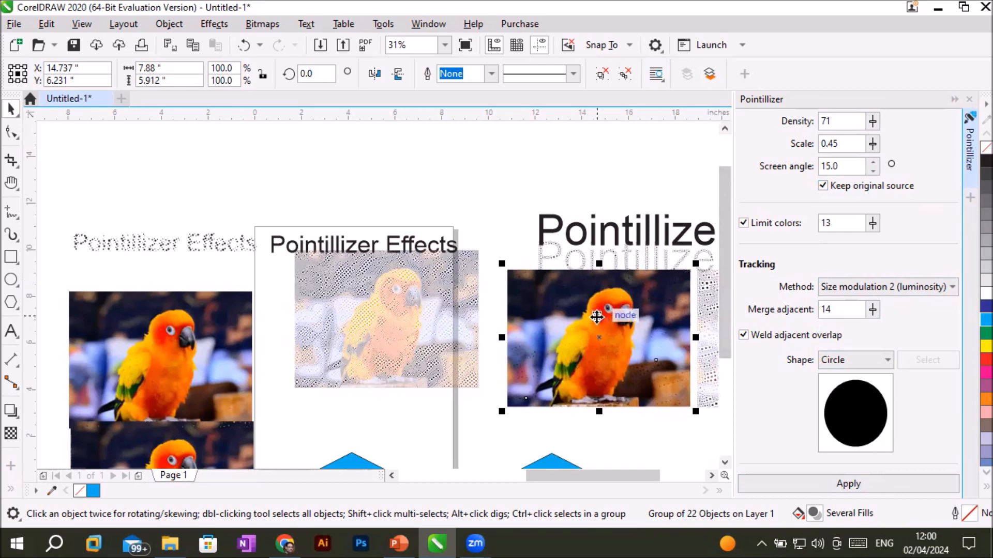
Move the circle-tiled parrot about 5.4 inches left and 6.8 inches up from its photo, and inspect its dots up close
left_click_drag(594, 317, 477, 151)
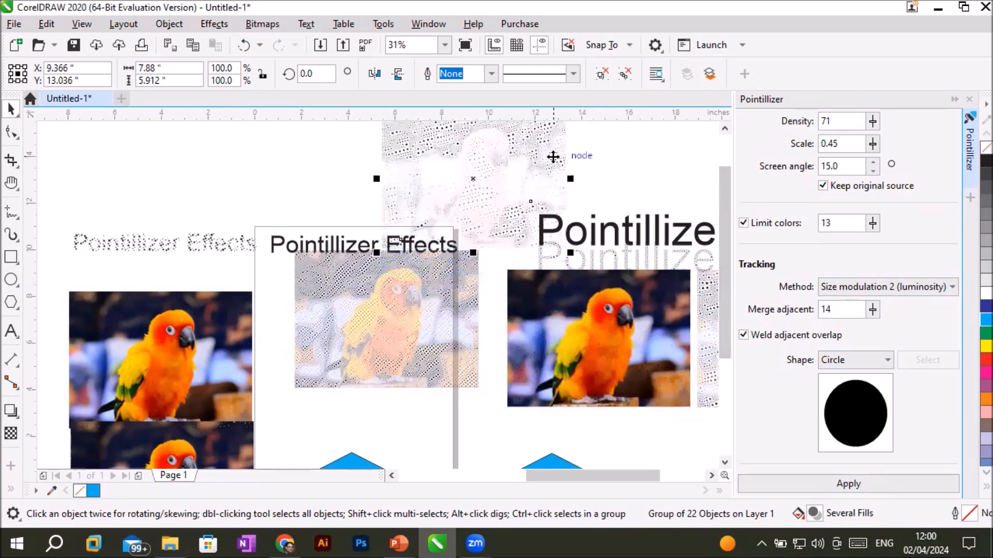
left_click(725, 129)
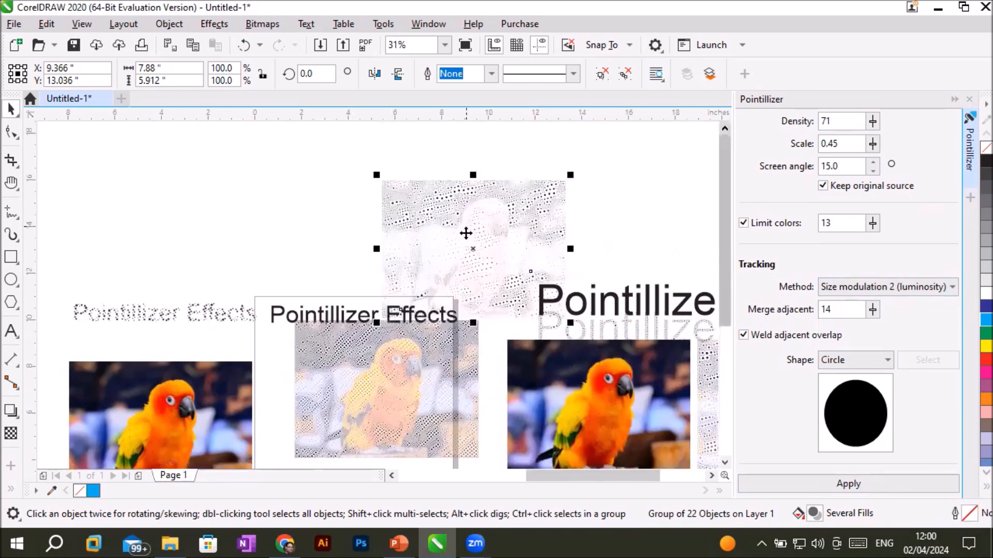
scroll(471, 235, "up", 2)
scroll(479, 255, "up", 3)
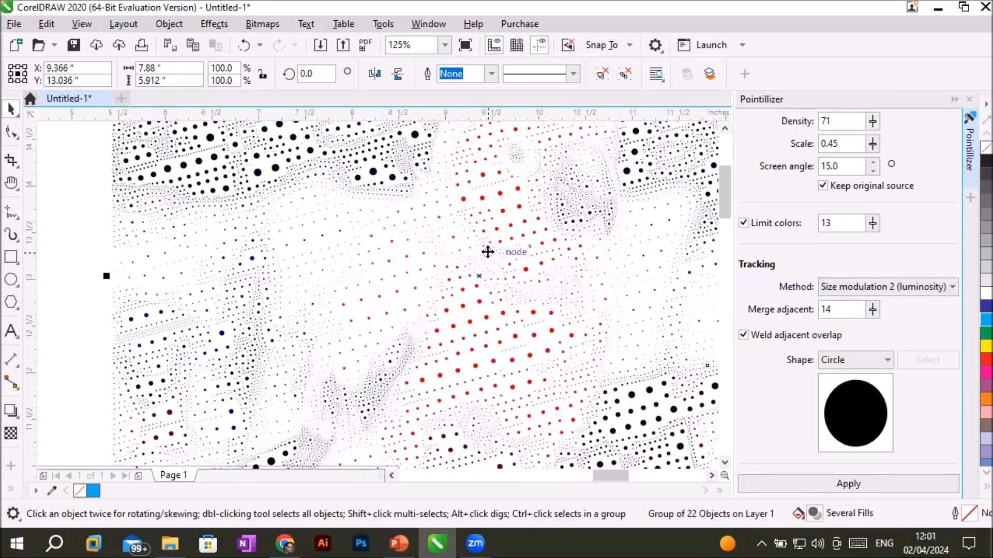
scroll(488, 251, "down", 2)
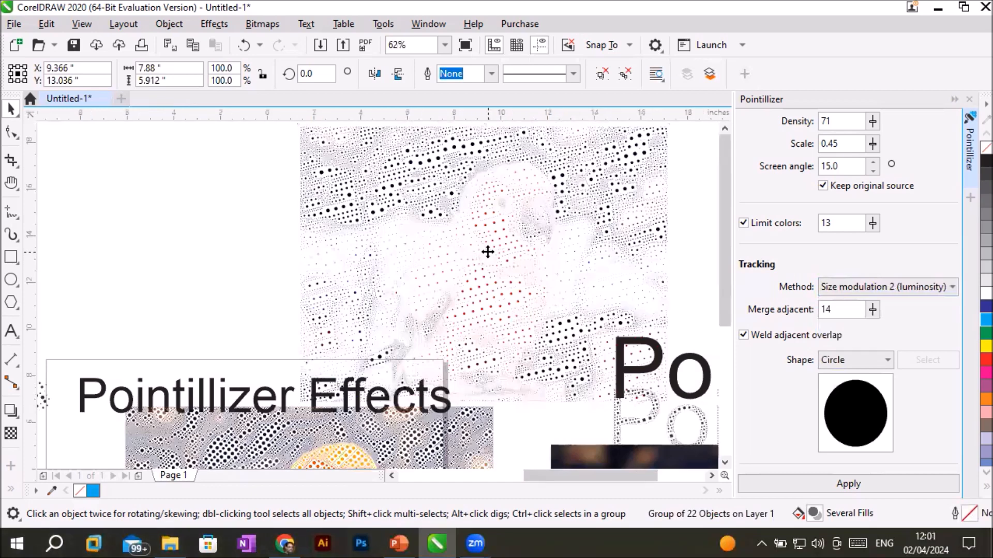
scroll(487, 252, "down", 2)
scroll(488, 252, "down", 2)
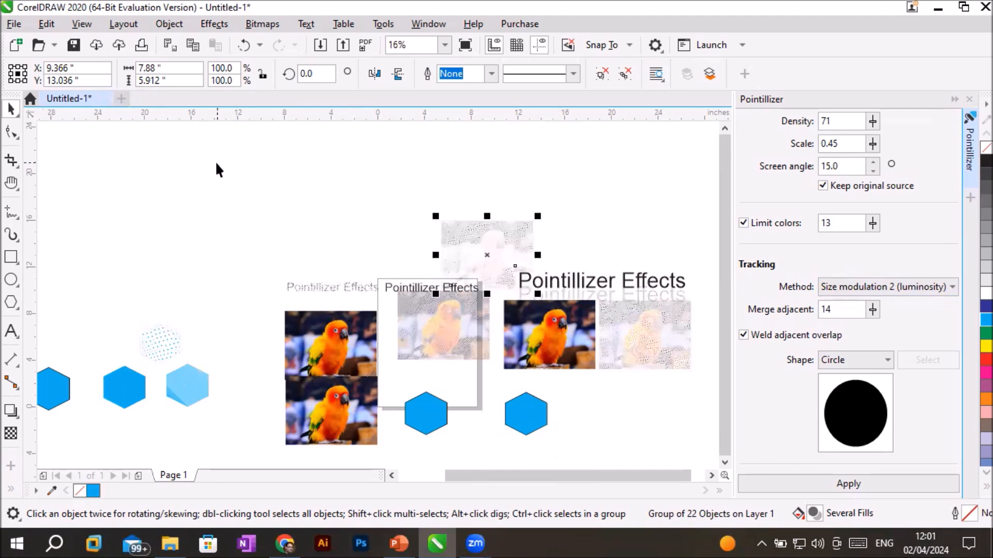
Delete all the parrot photos, the two hexagons near the page and the pointillized parrot lying over the page
left_click_drag(220, 302, 629, 449)
key("Delete")
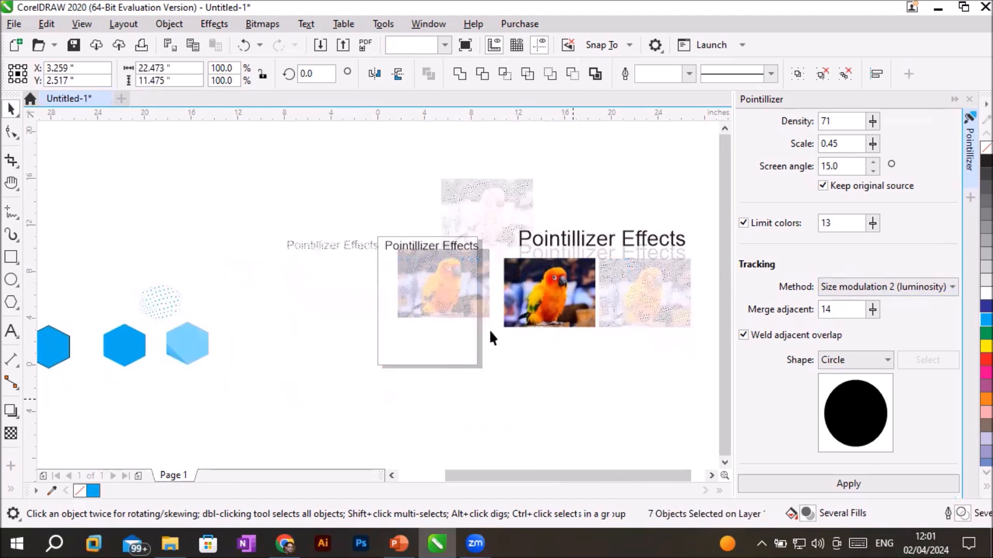
left_click(450, 288)
key("Delete")
left_click(553, 304)
left_click(552, 304)
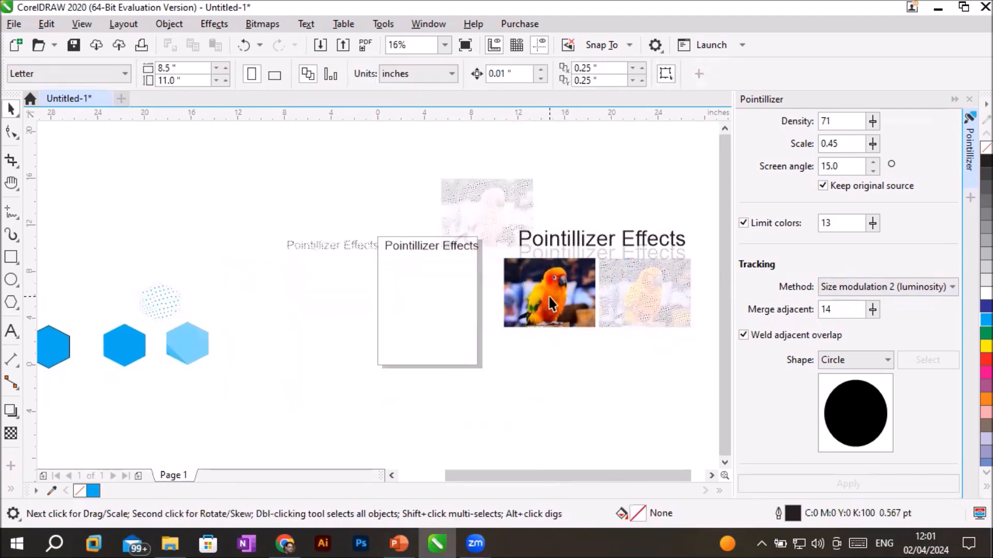
key("Delete")
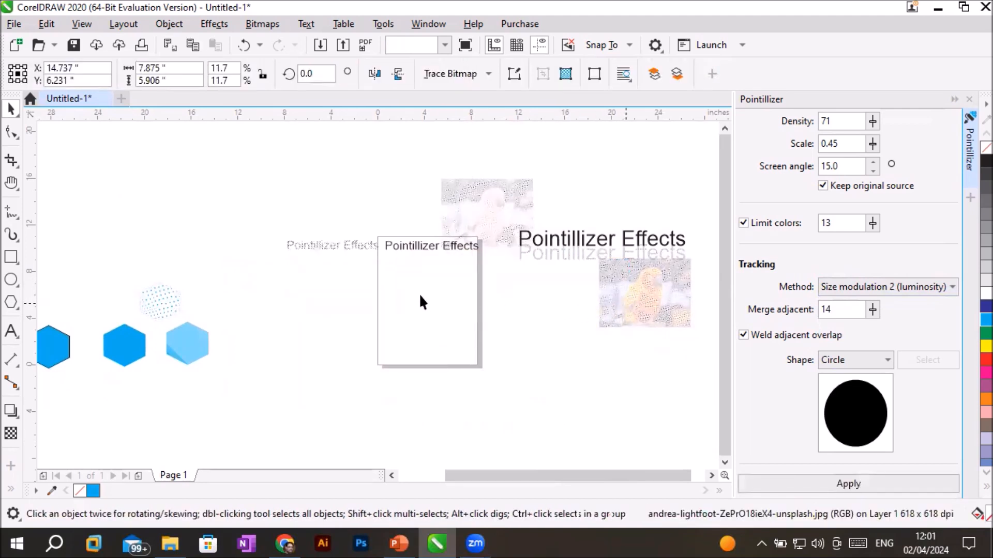
left_click(461, 282)
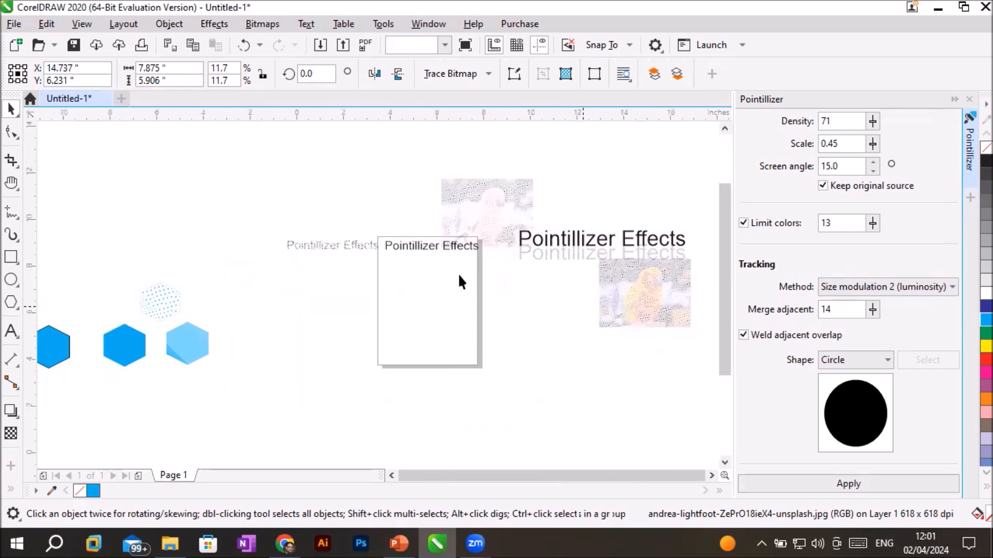
Copy the page's Pointillizer Effects title about 1.8 inches down and repeat the duplication four more times
scroll(461, 278, "up", 2)
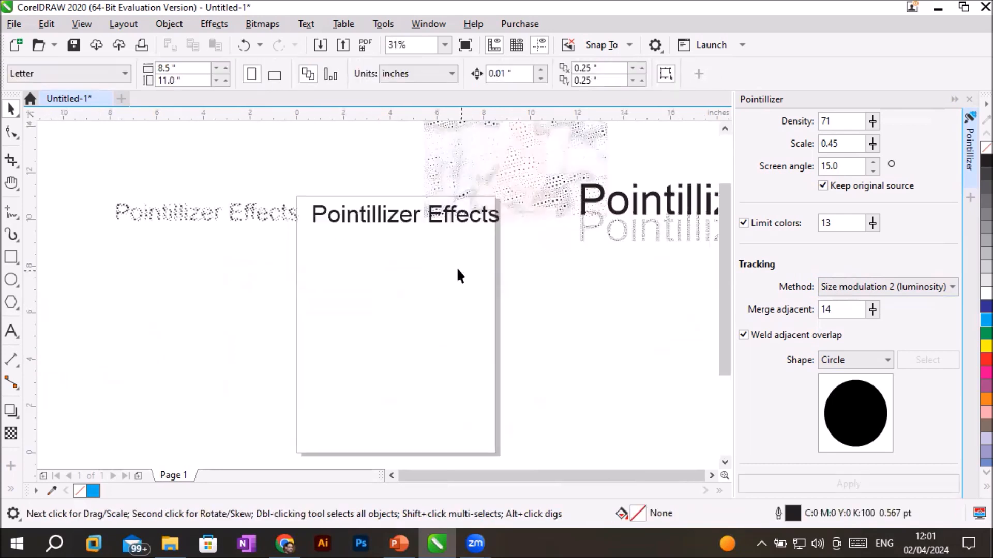
left_click_drag(385, 226, 377, 275)
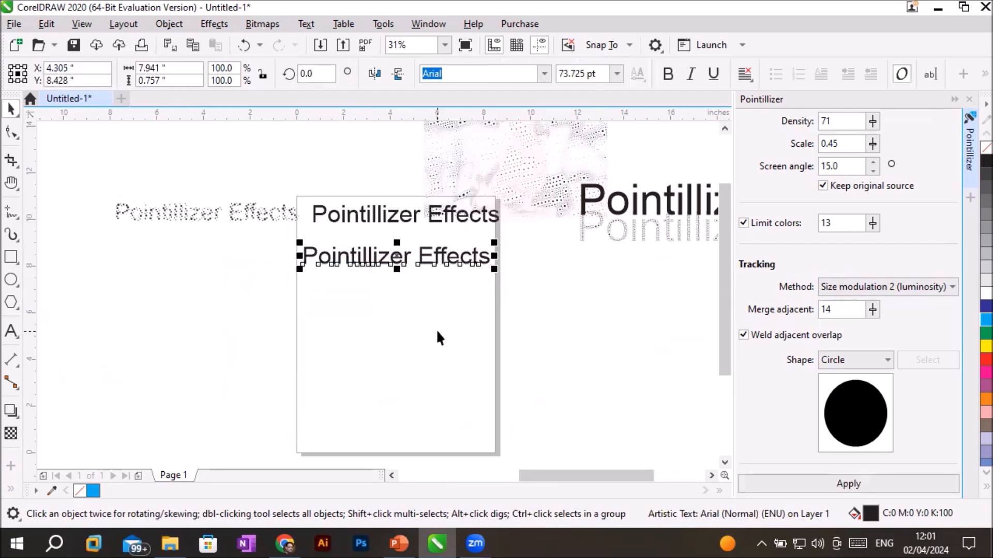
key("ctrl+r")
key("ctrl+r")
key("ctrl+r")
key("ctrl+r")
Apply the Pointillizer to all six stacked titles, move the result about 8.8 inches right, and inspect its dots up close
left_click_drag(230, 155, 507, 455)
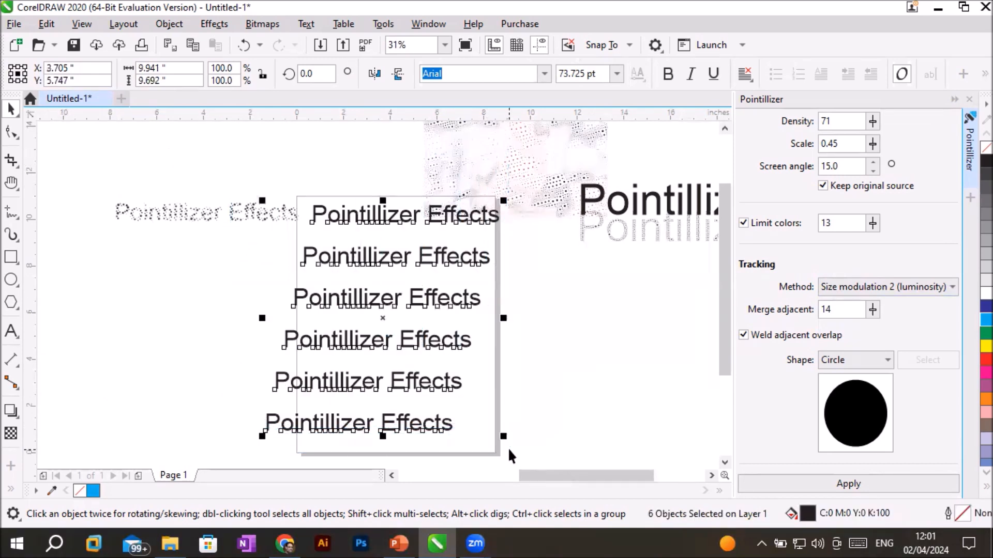
left_click(793, 487)
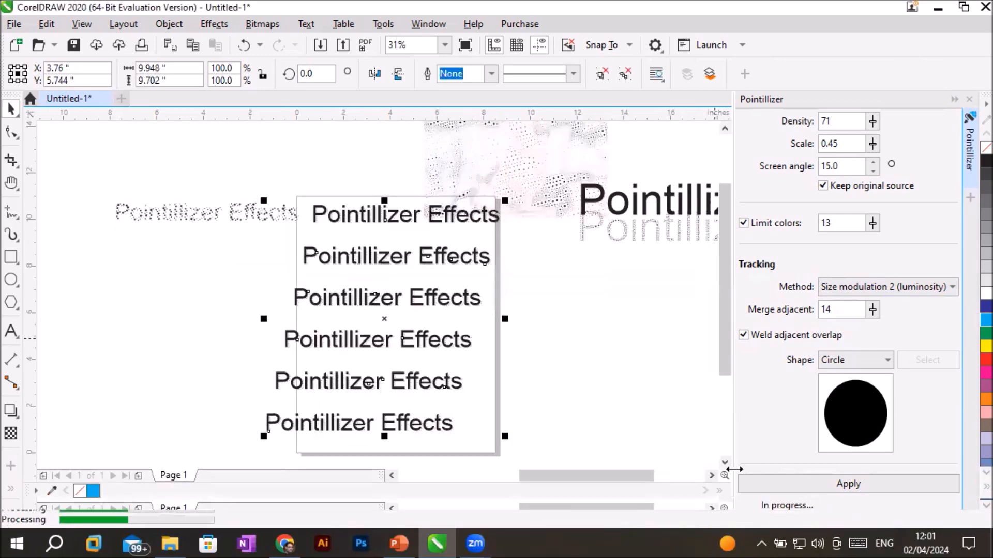
left_click_drag(364, 305, 570, 307)
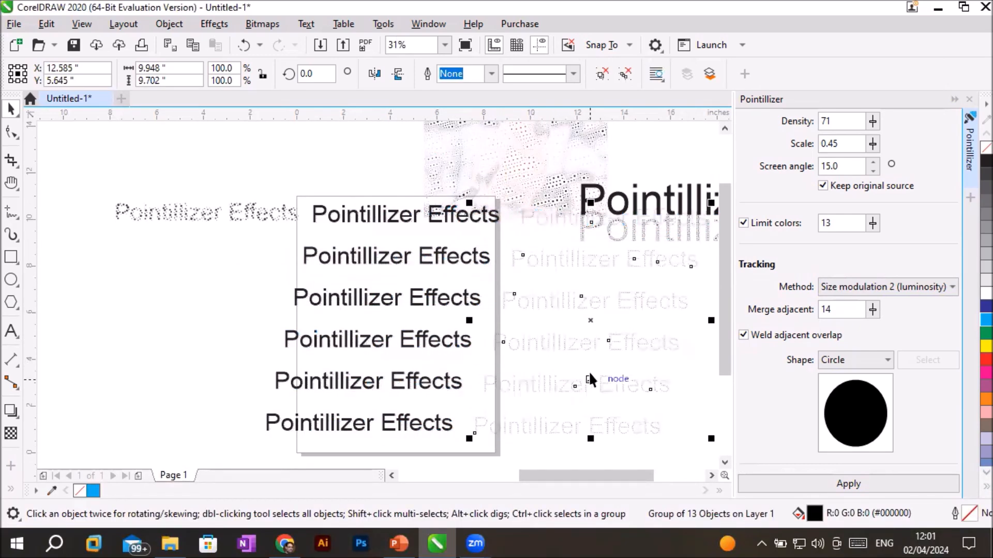
scroll(675, 323, "up", 2)
scroll(562, 319, "up", 4)
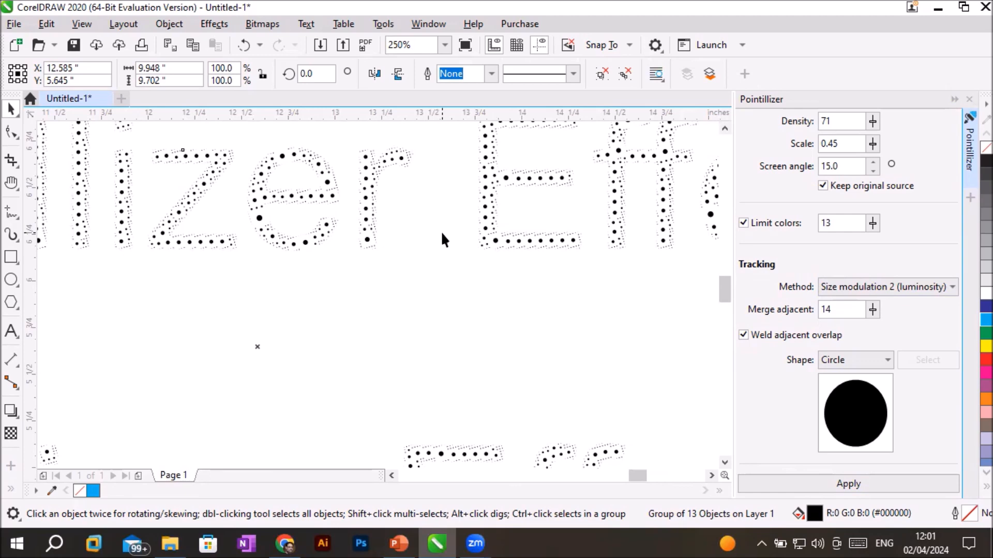
scroll(443, 240, "down", 4)
scroll(443, 240, "down", 5)
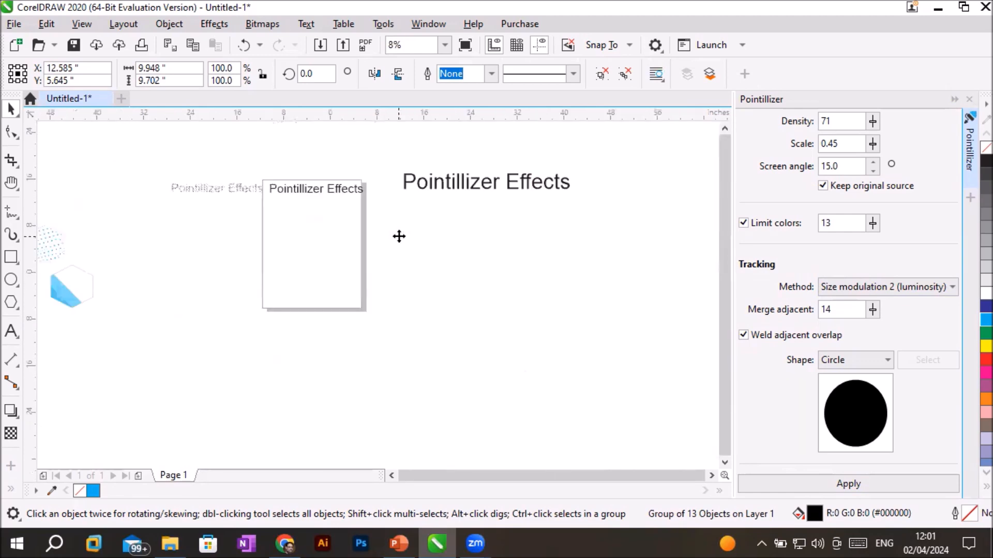
scroll(413, 213, "up", 4)
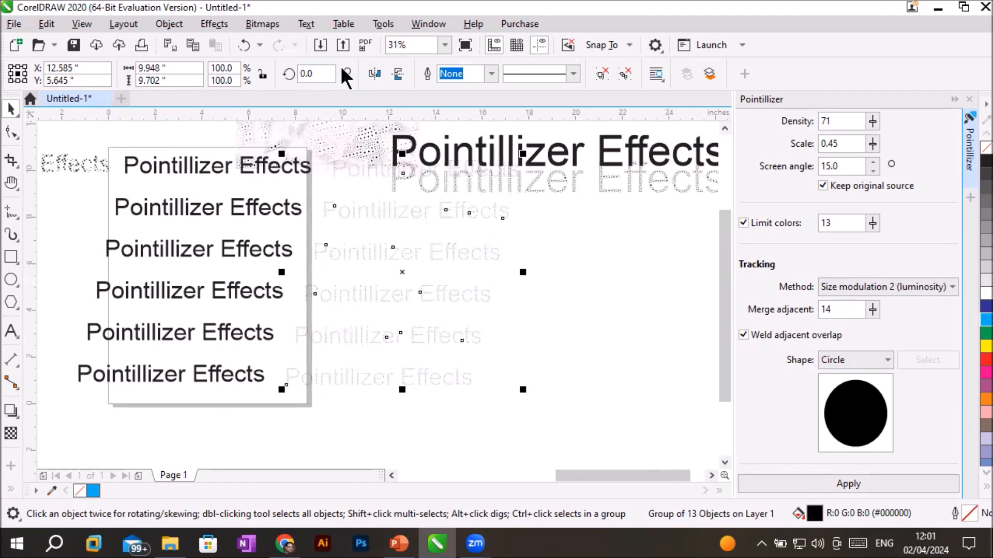
Import pngegg (5).png from the Players images folder and place it beside the page at about 5.4 × 8.2 inches
key("ctrl+i")
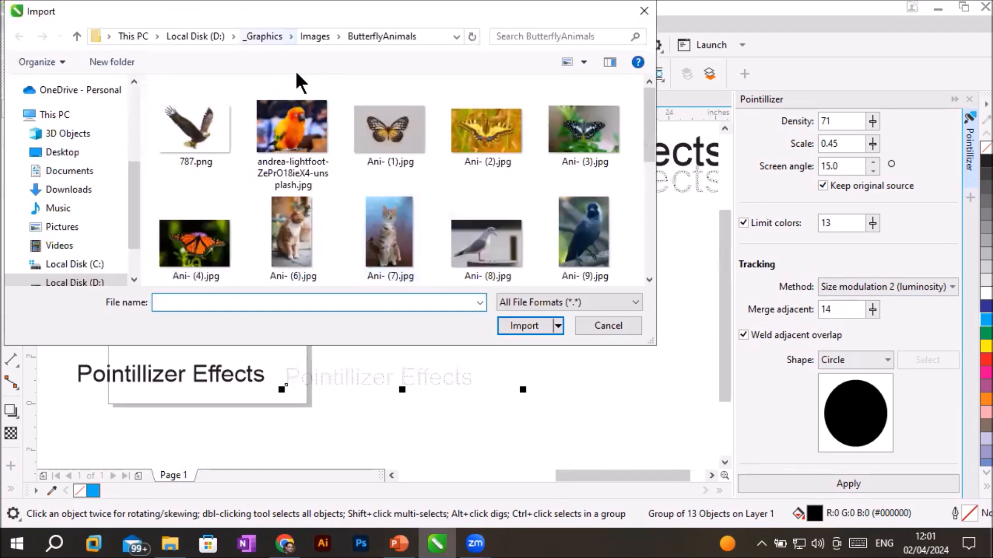
key("alt+Up")
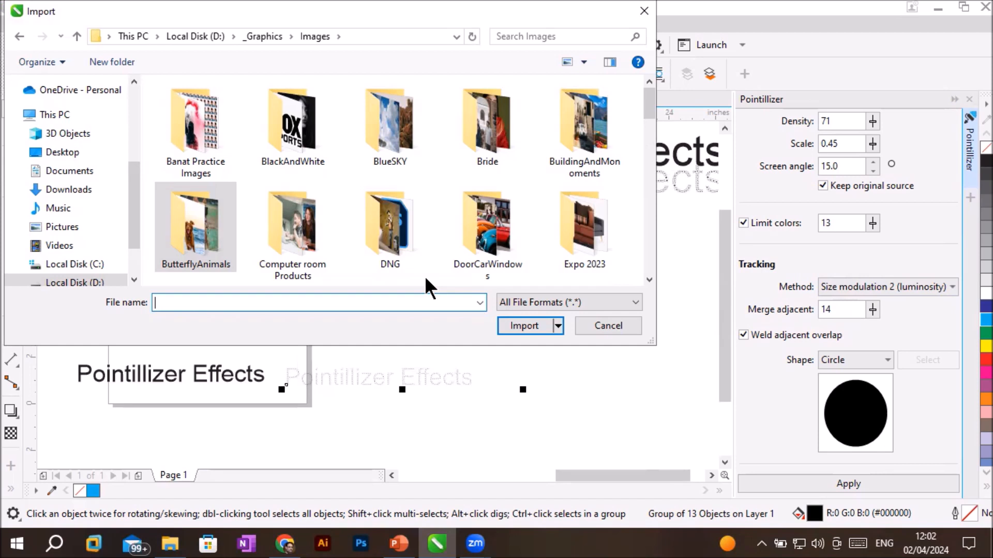
scroll(450, 225, "down", 1)
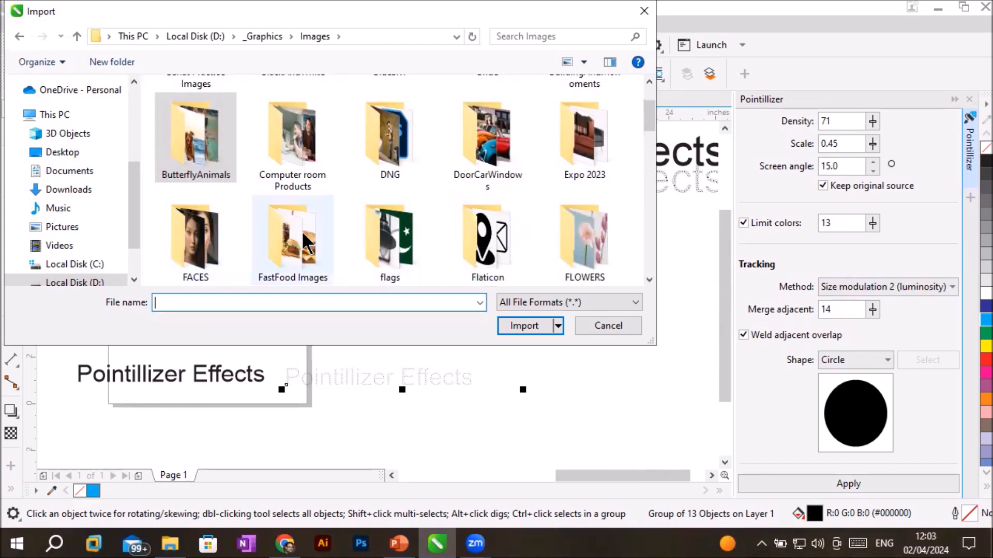
scroll(362, 207, "down", 3)
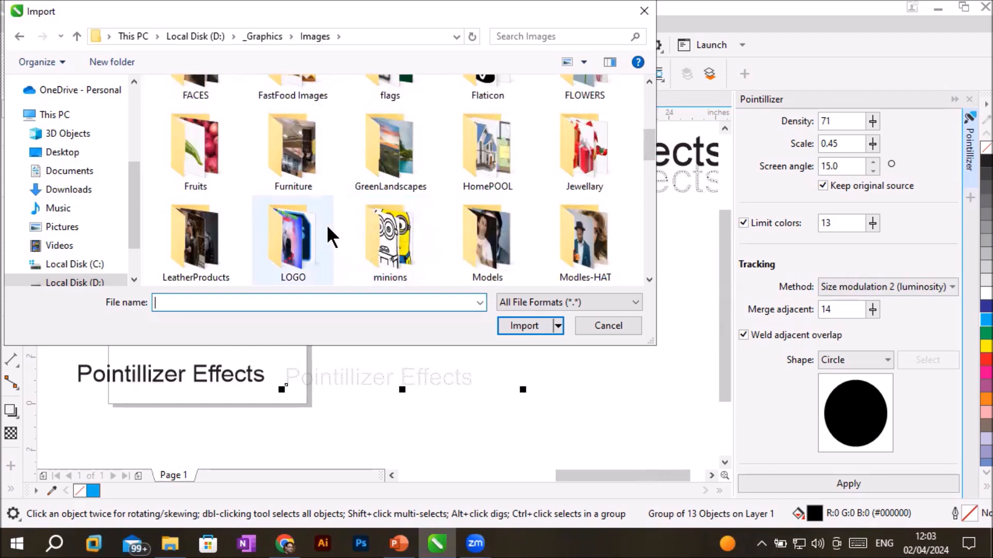
left_click(648, 276)
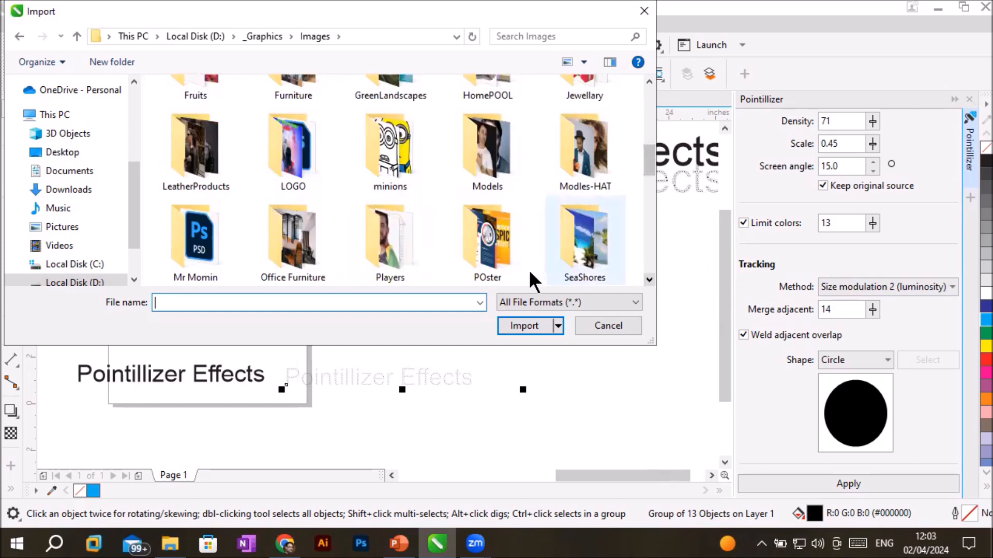
double_click(368, 246)
double_click(588, 138)
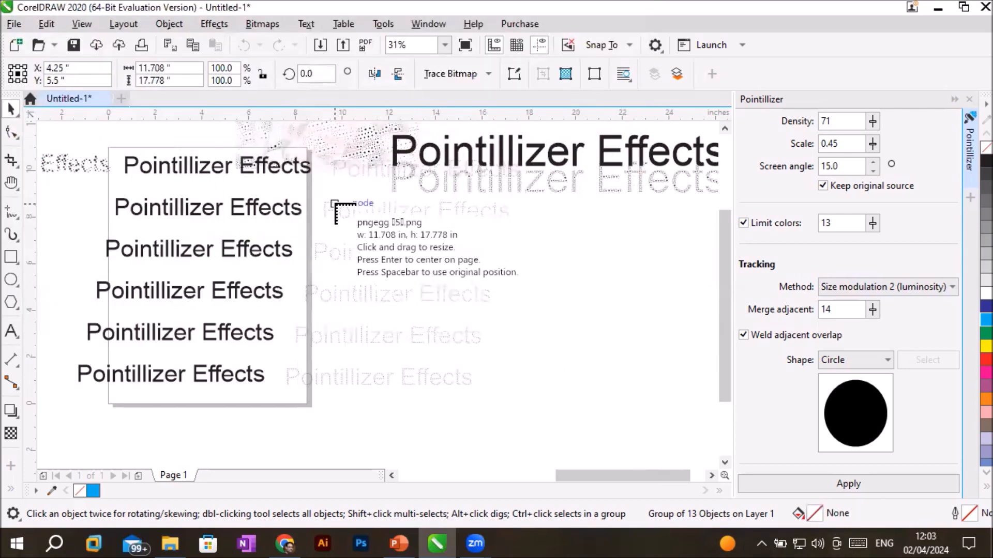
left_click_drag(334, 191, 598, 391)
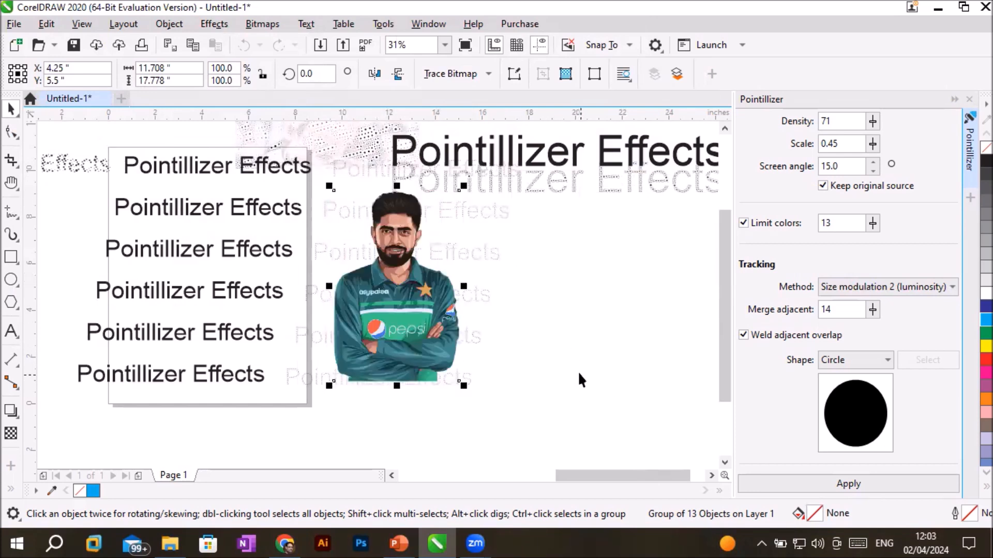
Set the tracking method to Size modulation 1 (opacity), keep circle tiles, and apply the Pointillizer to the player picture
scroll(385, 282, "up", 1)
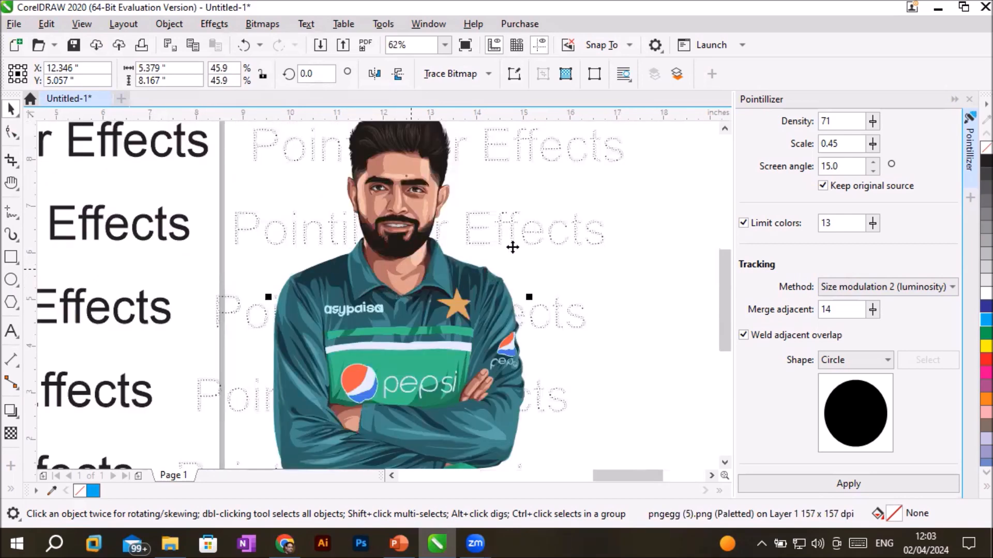
double_click(817, 124)
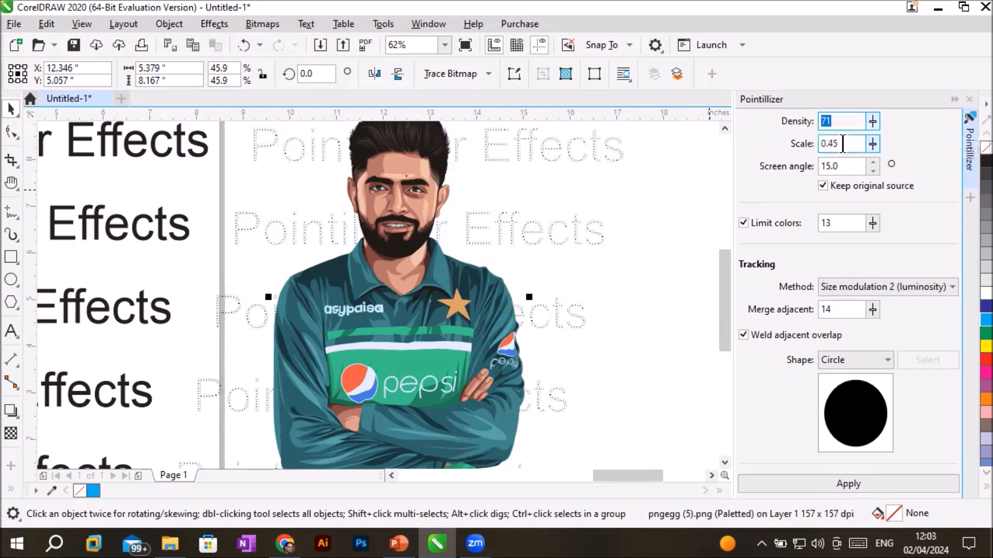
double_click(811, 144)
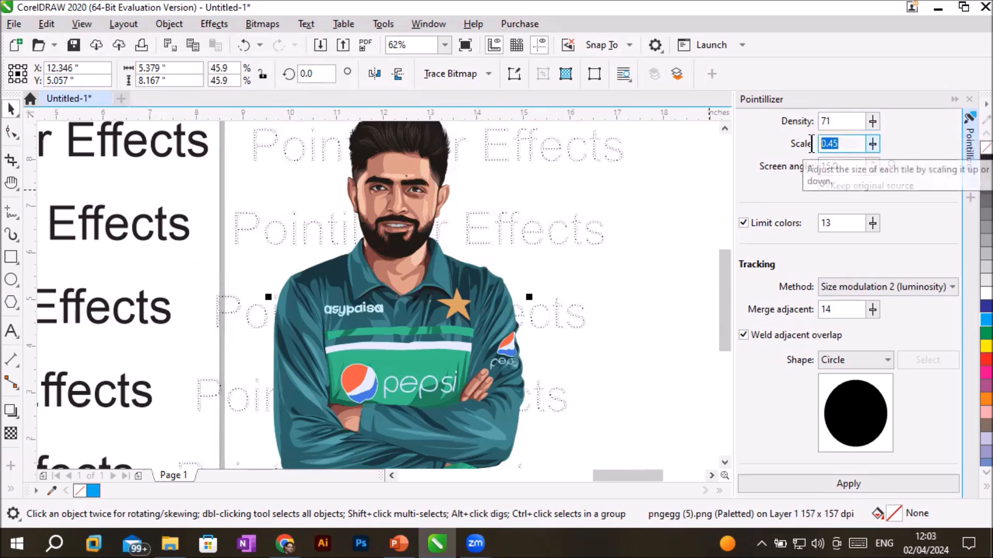
left_click(836, 167)
left_click_drag(836, 166, 811, 167)
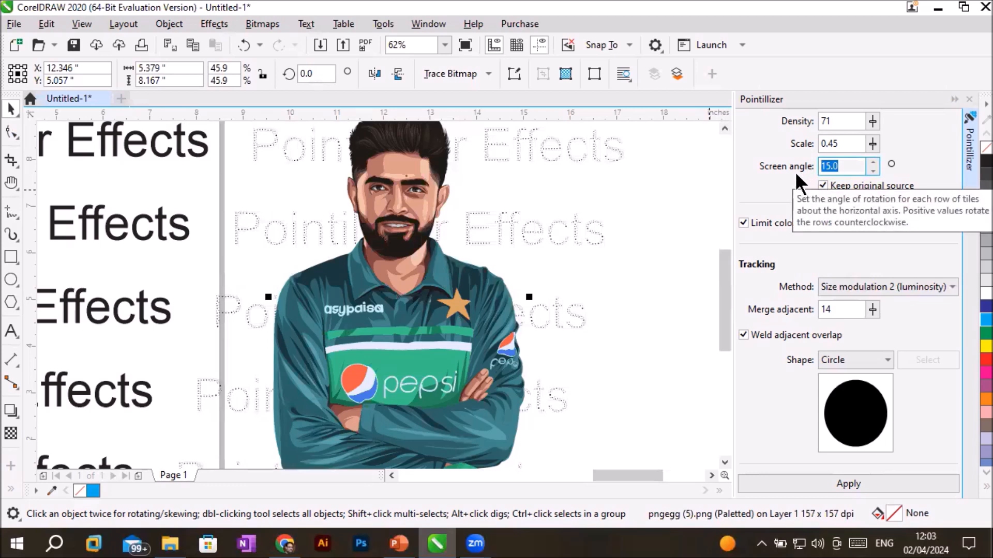
left_click(852, 287)
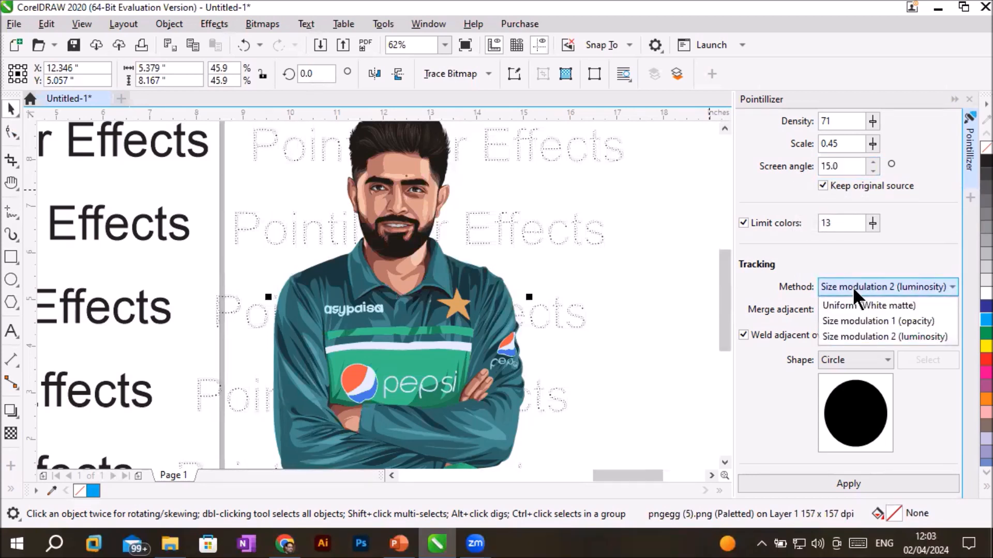
left_click(851, 321)
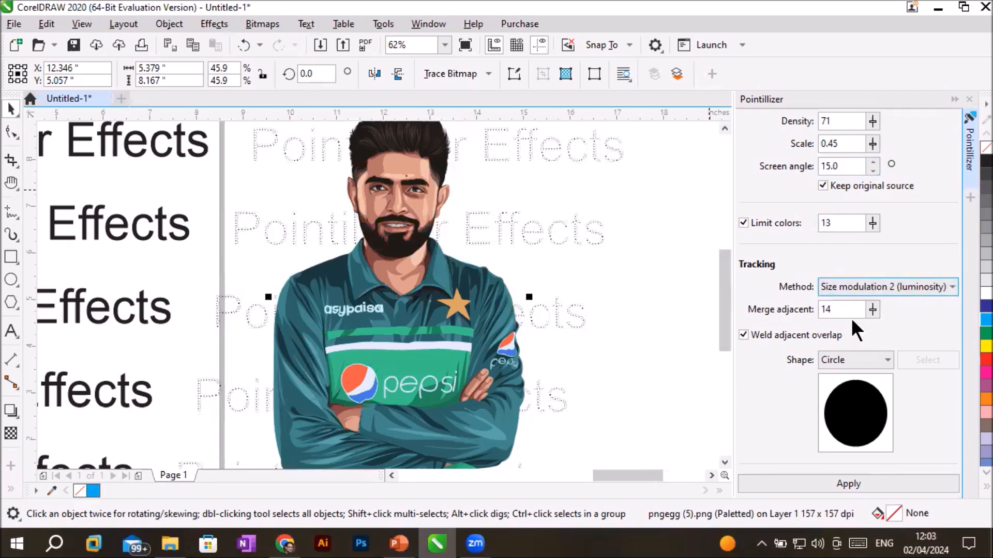
left_click(845, 361)
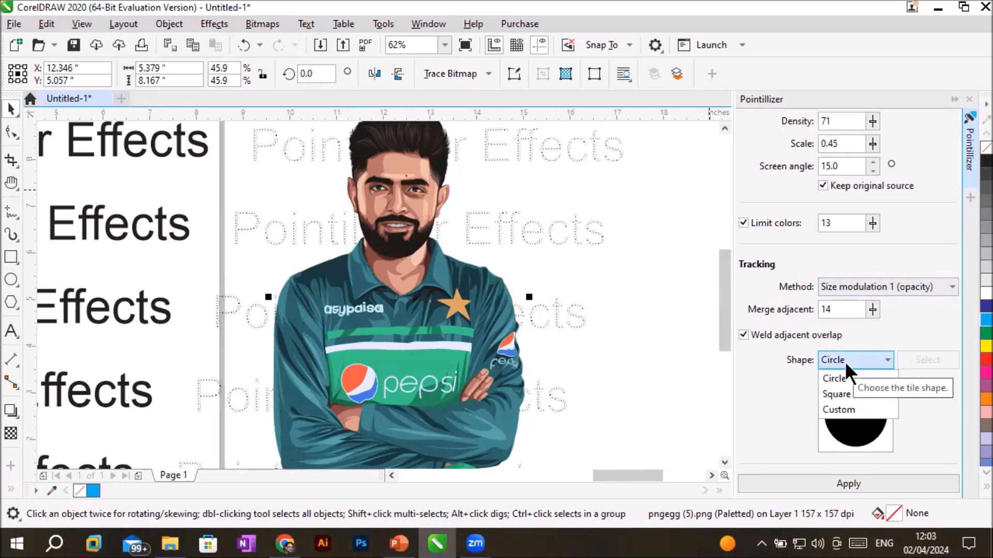
left_click(845, 361)
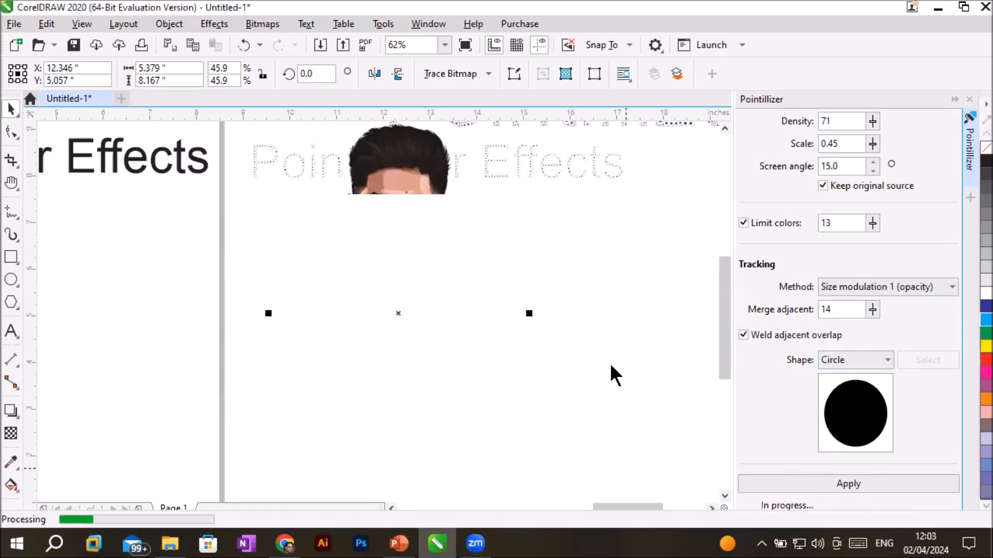
Move the pointillized player about 5.6 inches right and 0.2 inches down from its original picture
left_click_drag(405, 294, 641, 305)
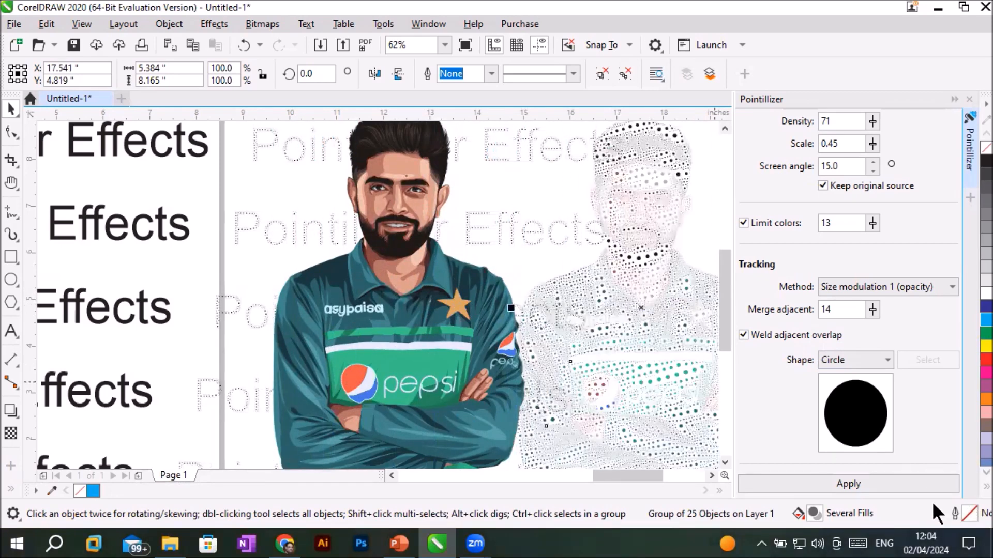
left_click_drag(610, 480, 637, 480)
left_click_drag(427, 371, 445, 372)
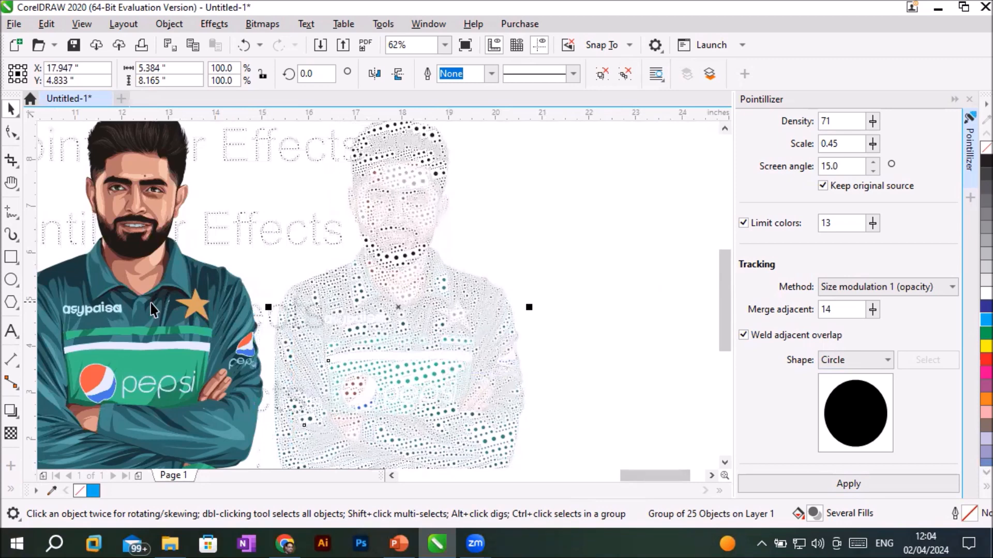
Turn off Keep original source with the original player picture selected, and inspect the pointillized player up close and from afar
left_click(148, 319)
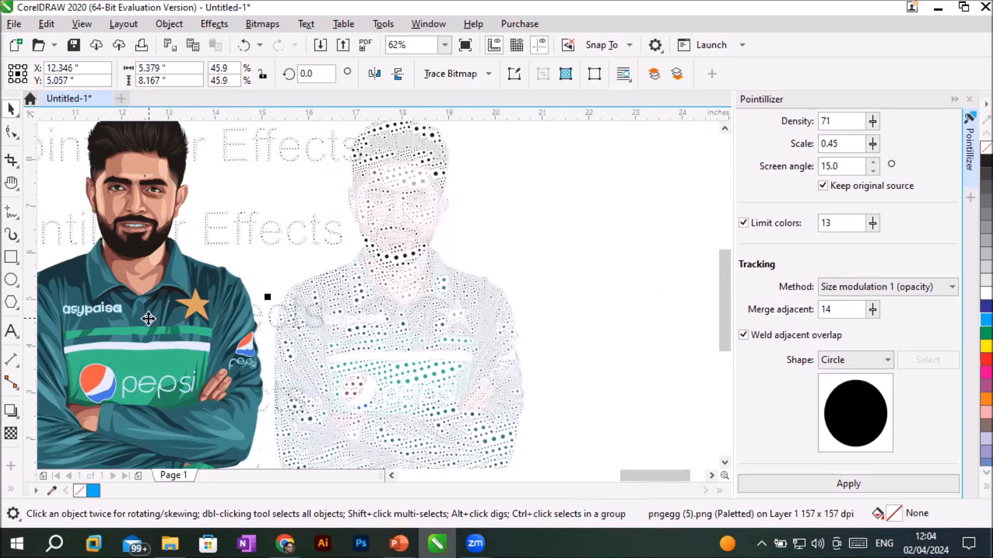
left_click(826, 186)
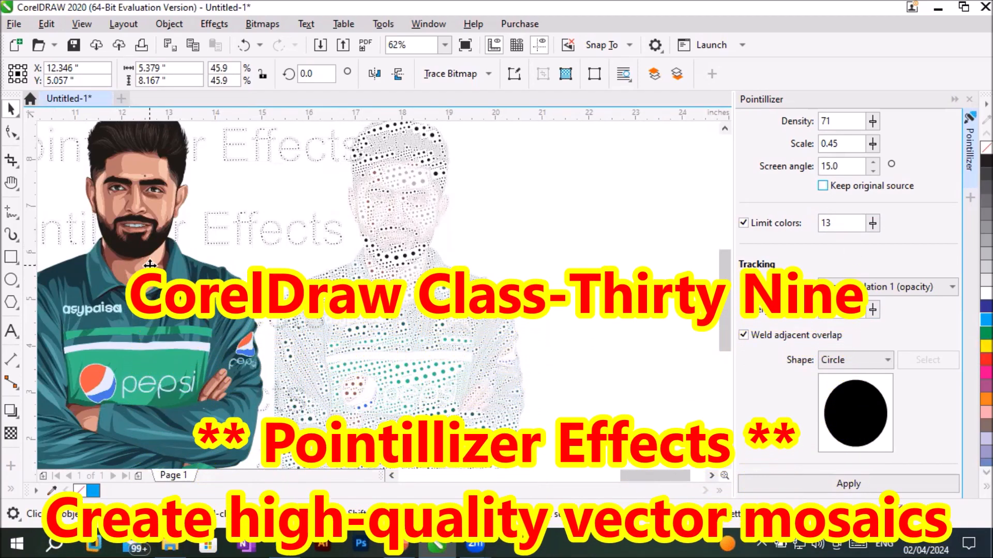
left_click(390, 287)
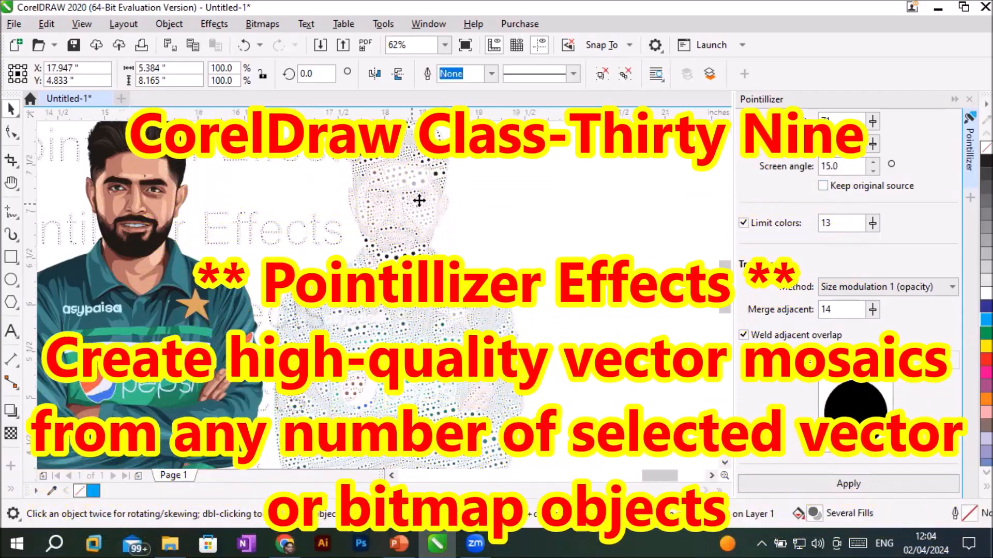
scroll(419, 200, "up", 2)
scroll(406, 218, "down", 2)
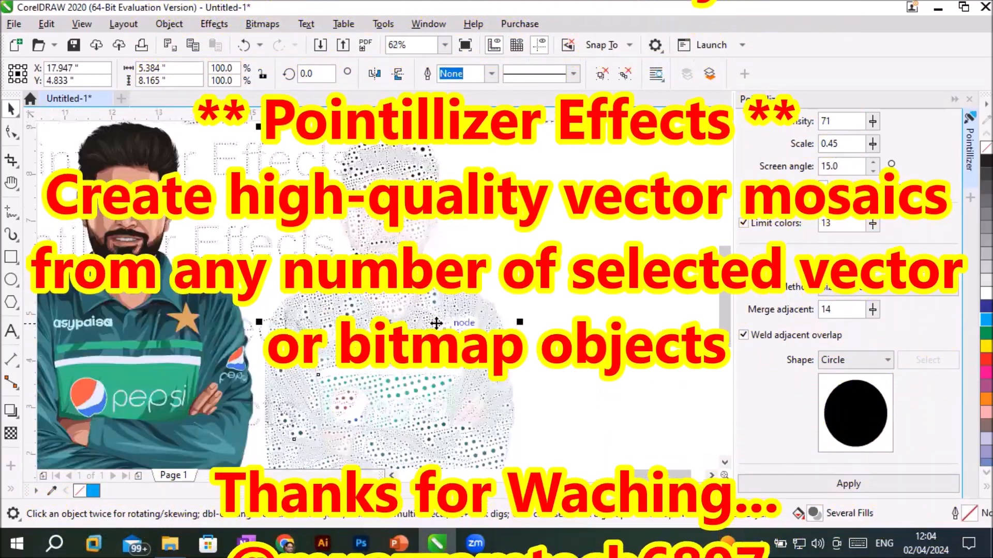
scroll(398, 361, "down", 2)
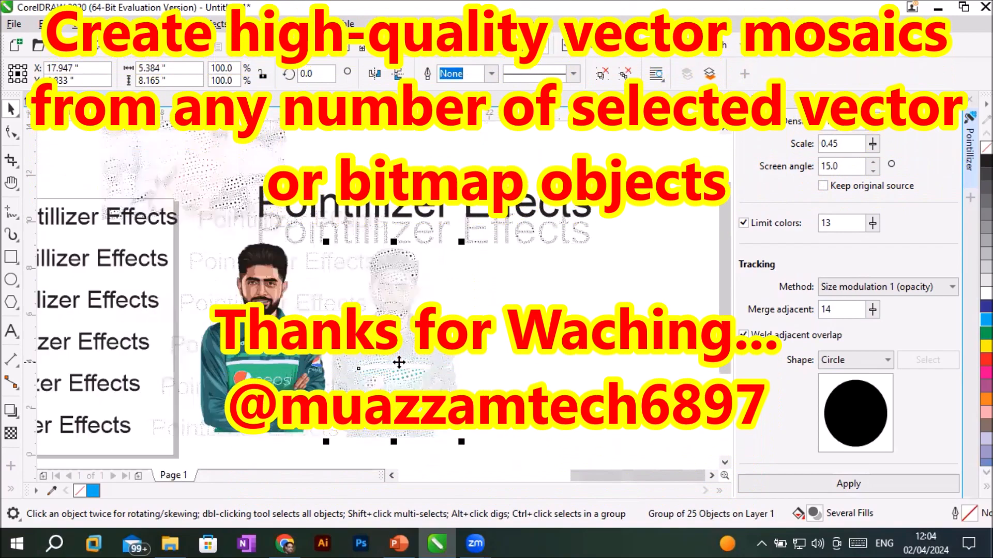